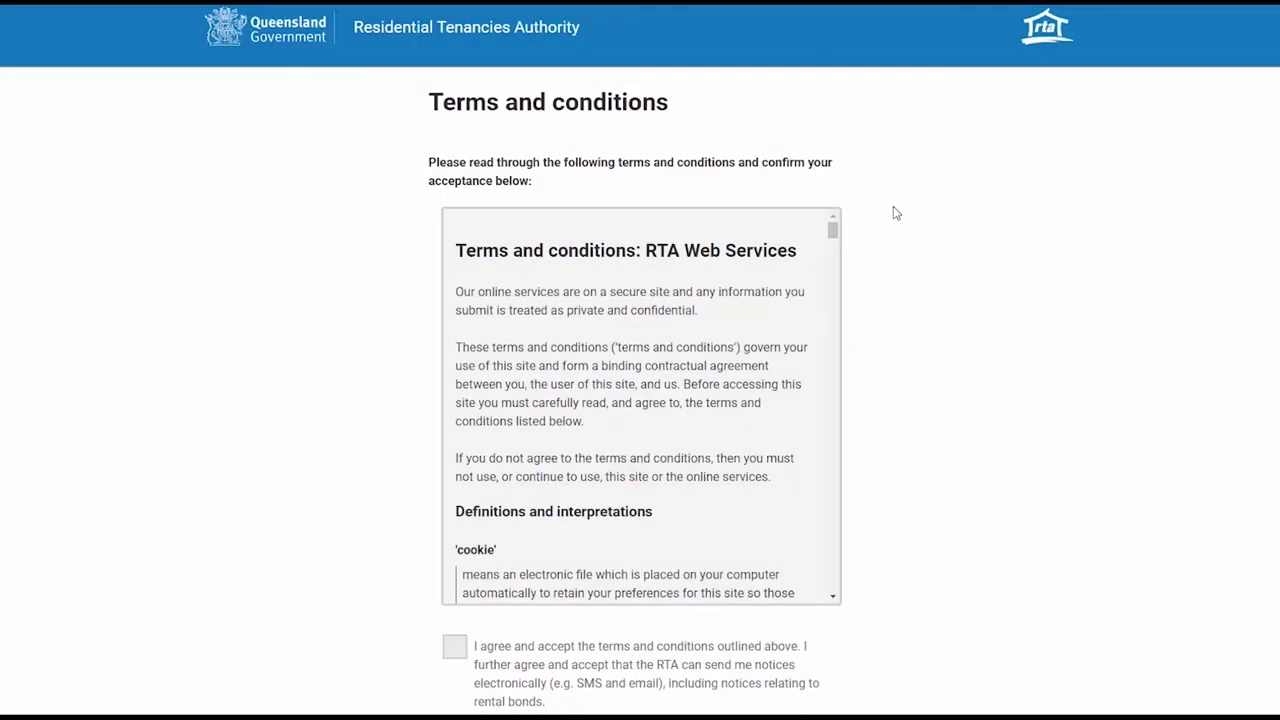
- Read through the terms, tick 'I agree and accept', and proceed to QGov login
{"action": "scroll", "coordinate": [903, 257], "scroll_direction": "down", "scroll_amount": 2}
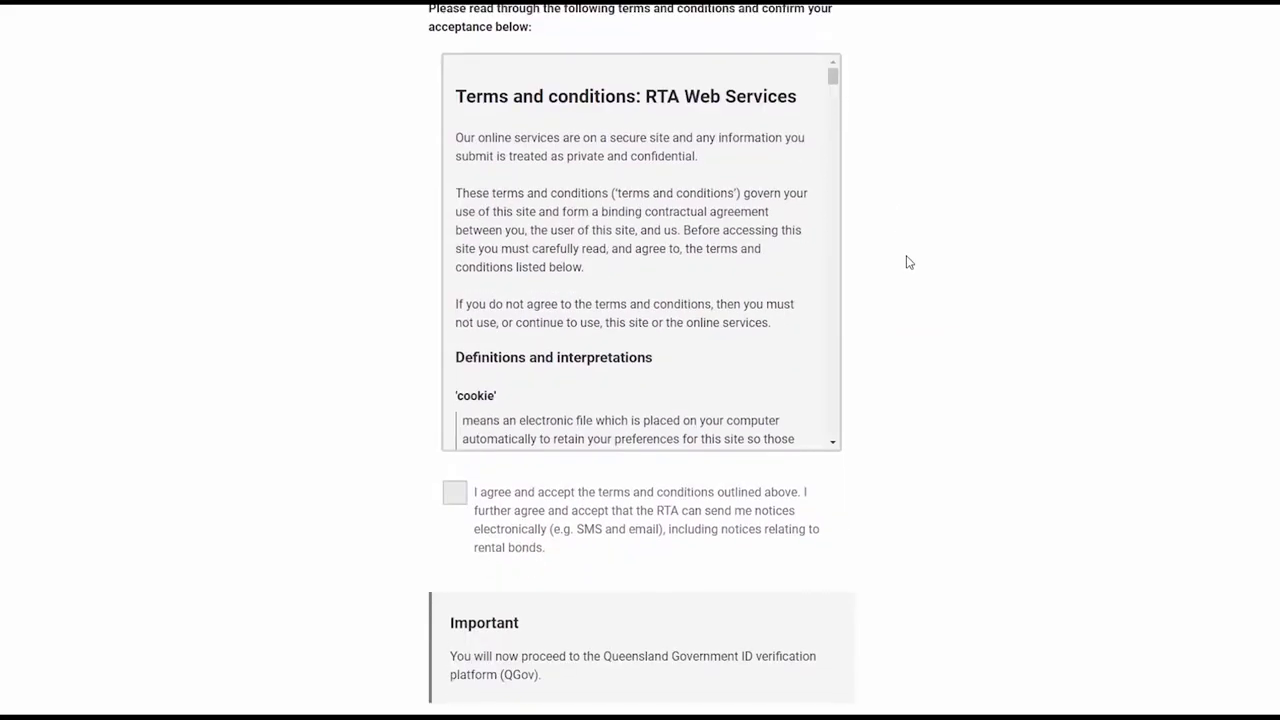
{"action": "scroll", "coordinate": [668, 226], "scroll_direction": "down", "scroll_amount": 5}
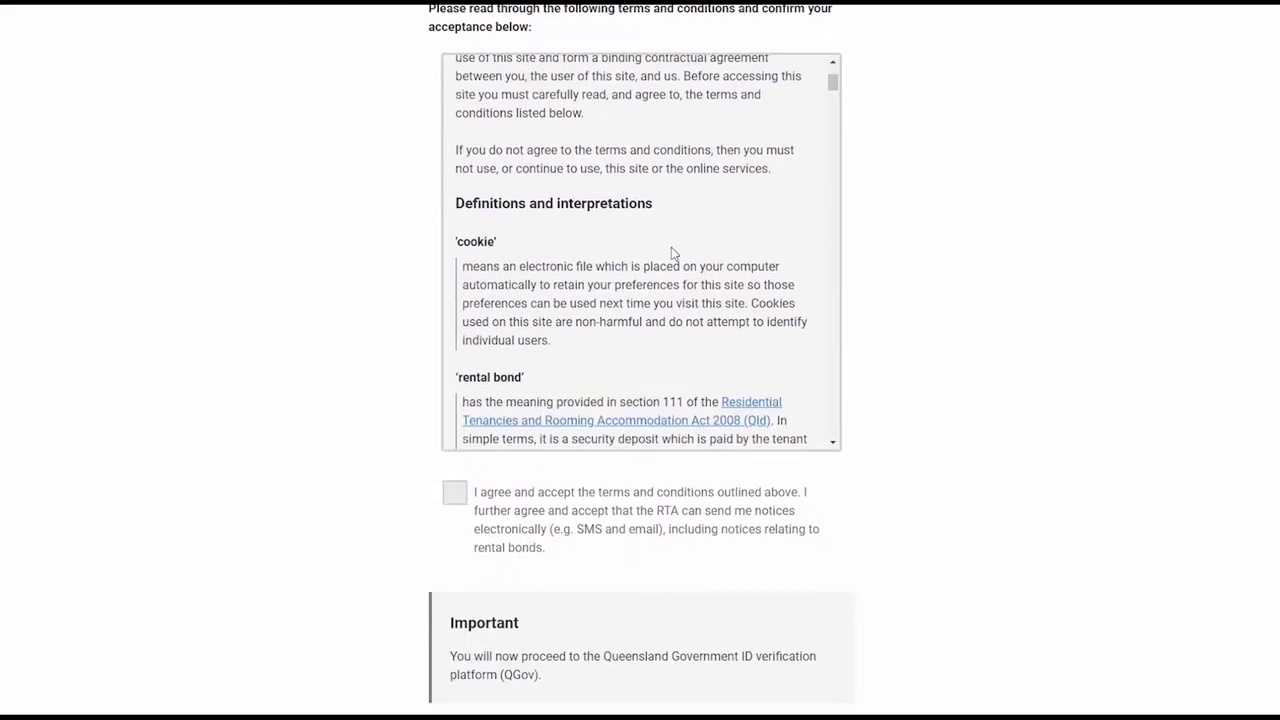
{"action": "scroll", "coordinate": [598, 308], "scroll_direction": "down", "scroll_amount": 3}
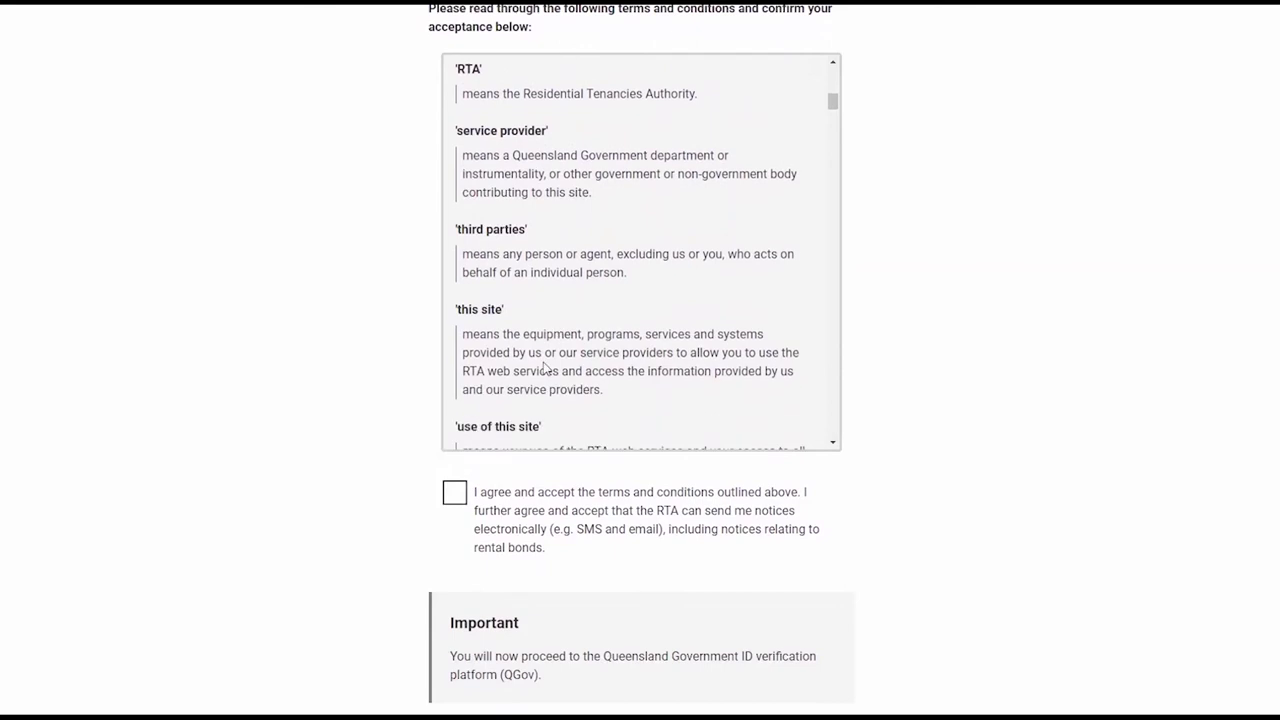
{"action": "scroll", "coordinate": [335, 525], "scroll_direction": "down", "scroll_amount": 1}
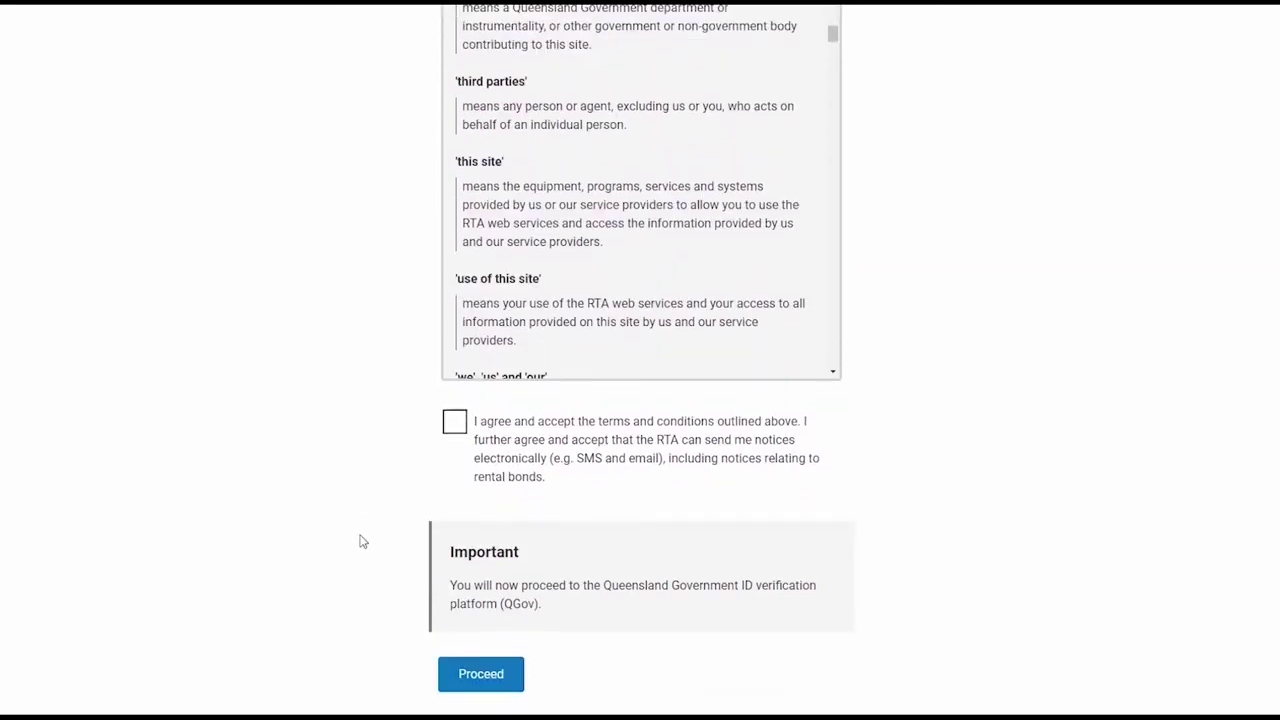
{"action": "left_click", "coordinate": [455, 426]}
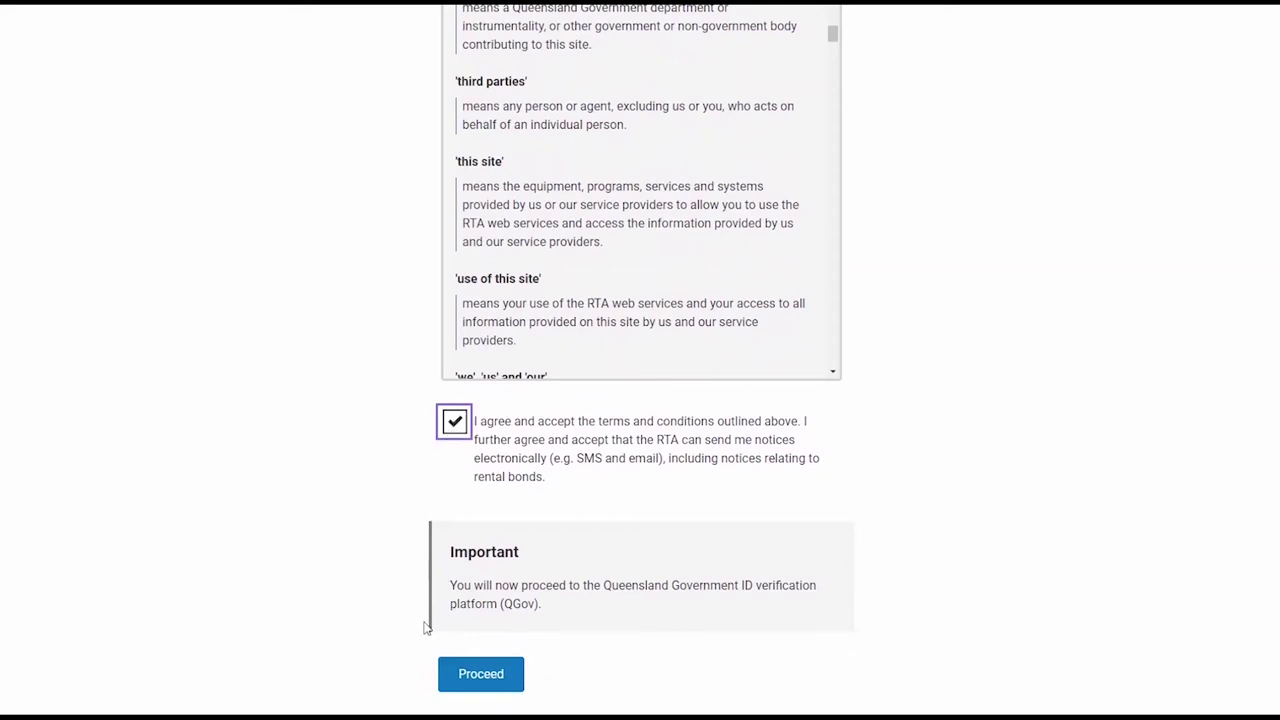
{"action": "left_click", "coordinate": [484, 674]}
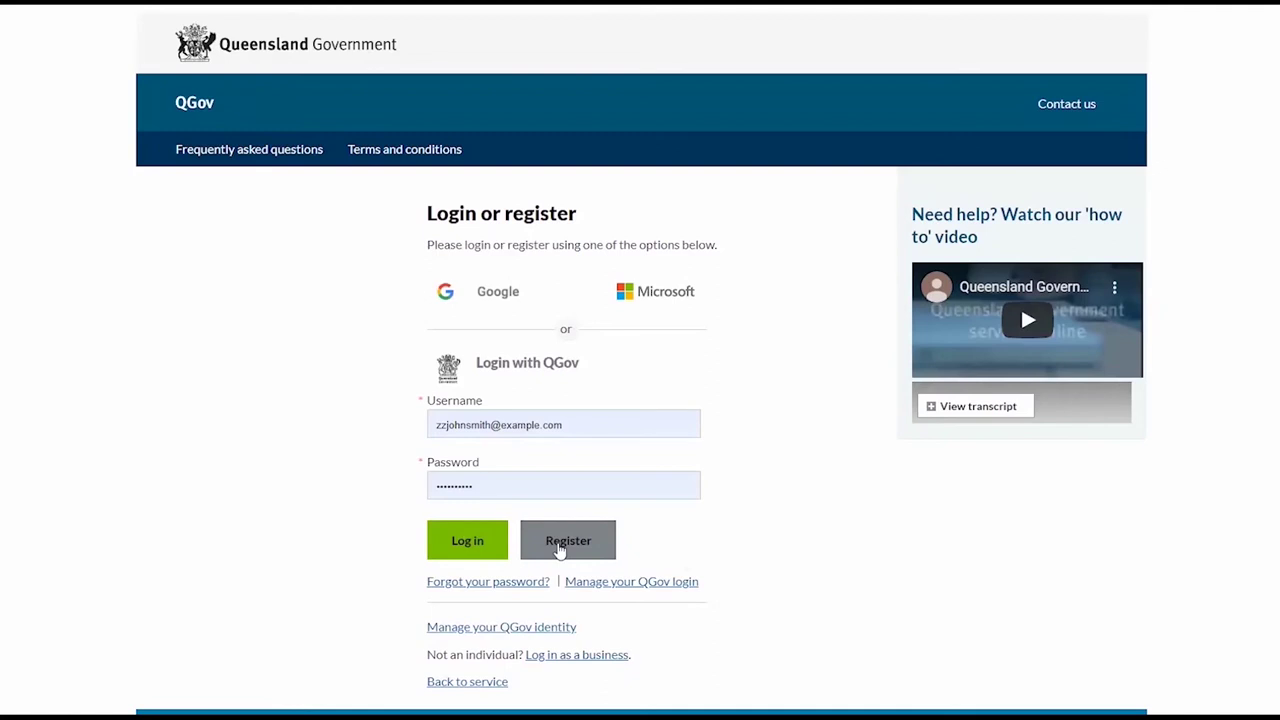
- Log in to QGov with the pre-filled username and password
{"action": "left_click", "coordinate": [467, 541]}
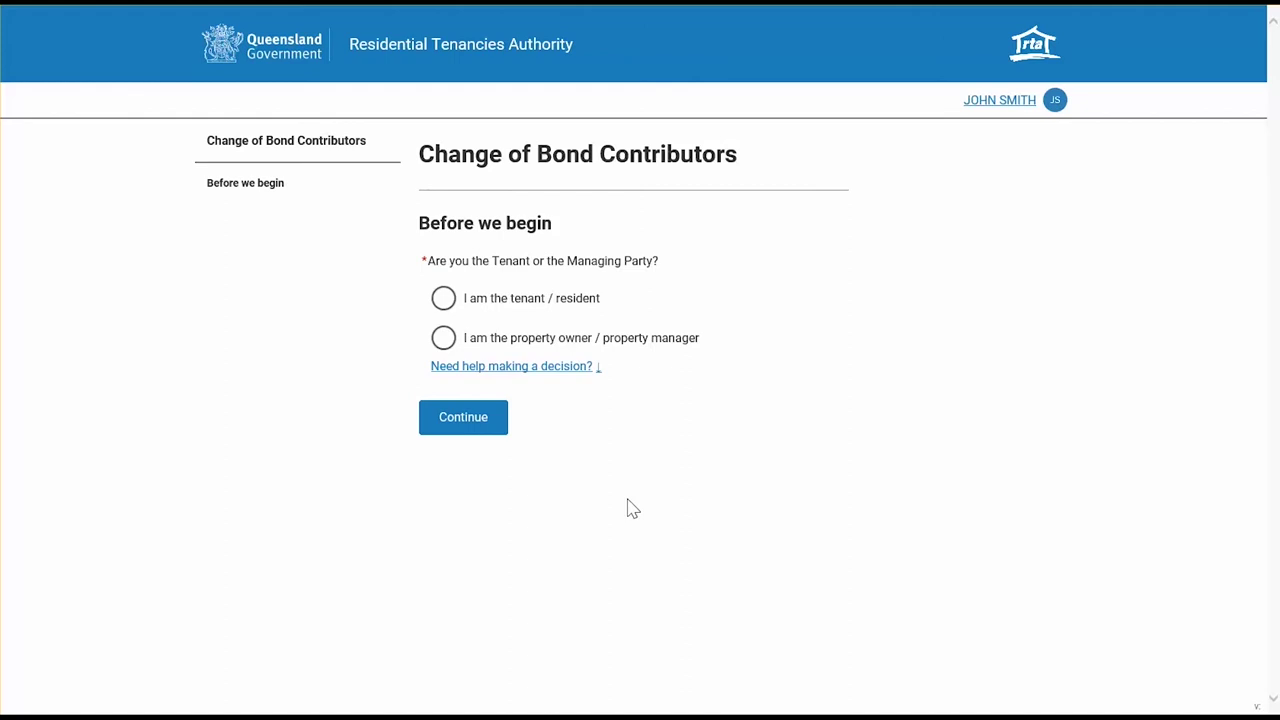
- Answer 'I am the property owner / property manager' and 'I am an organisation/agent', then continue
{"action": "left_click", "coordinate": [546, 370]}
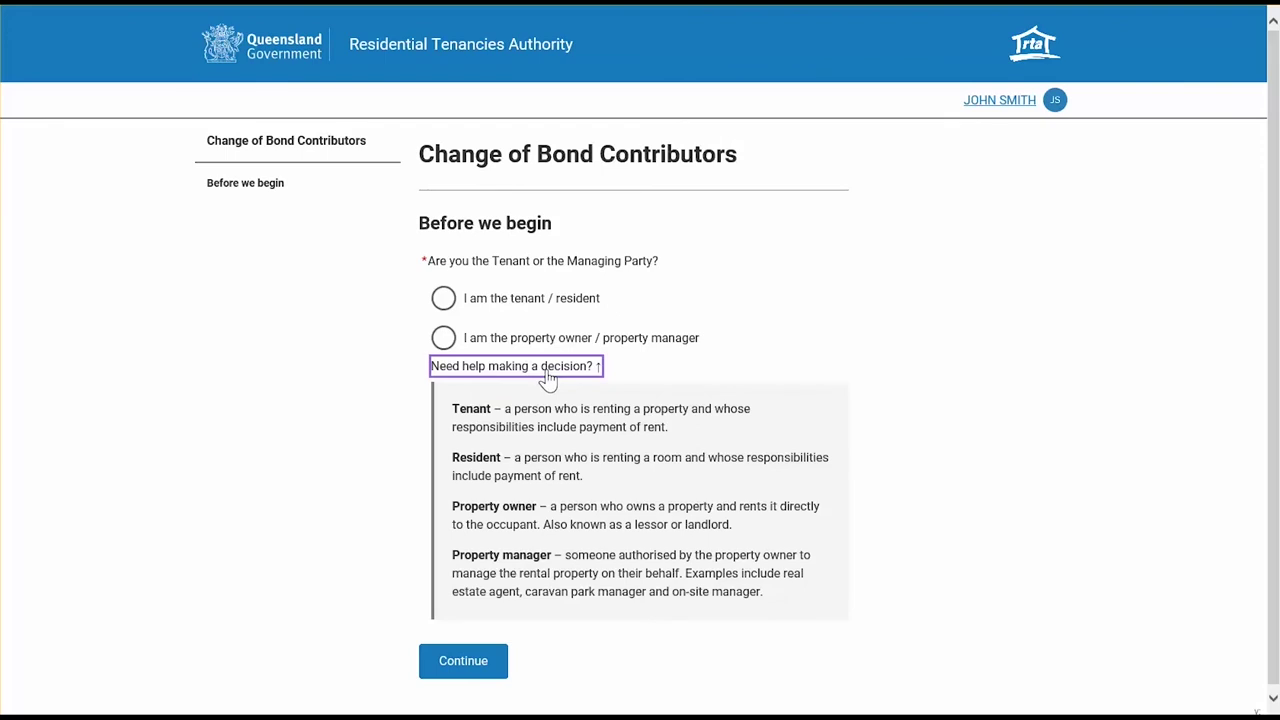
{"action": "left_click", "coordinate": [548, 372]}
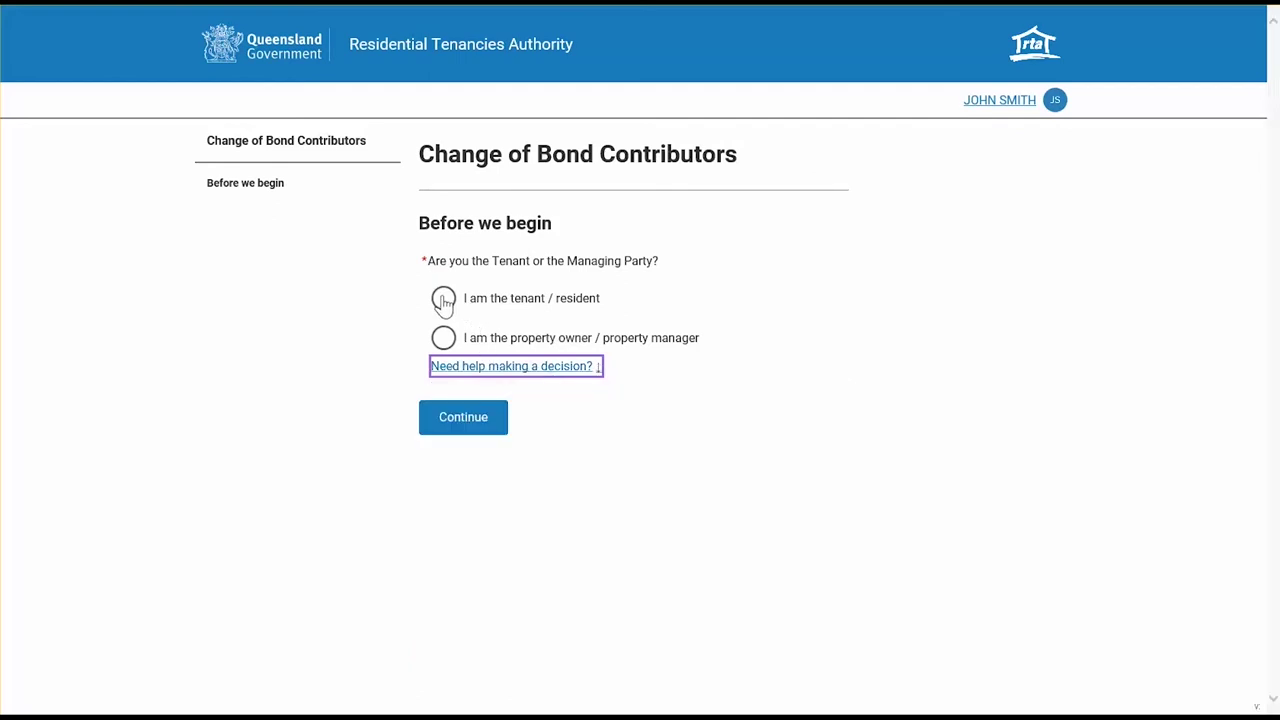
{"action": "left_click", "coordinate": [443, 300]}
{"action": "scroll", "coordinate": [886, 502], "scroll_direction": "down", "scroll_amount": 2}
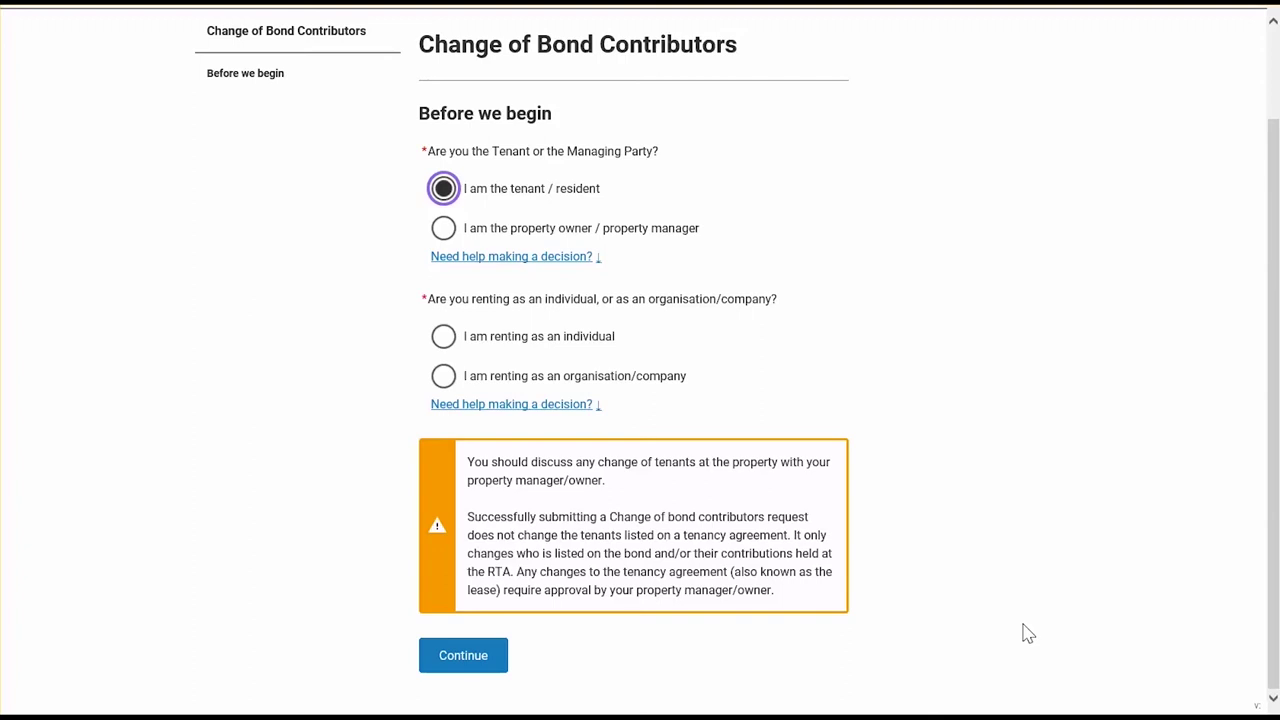
{"action": "left_click", "coordinate": [444, 228]}
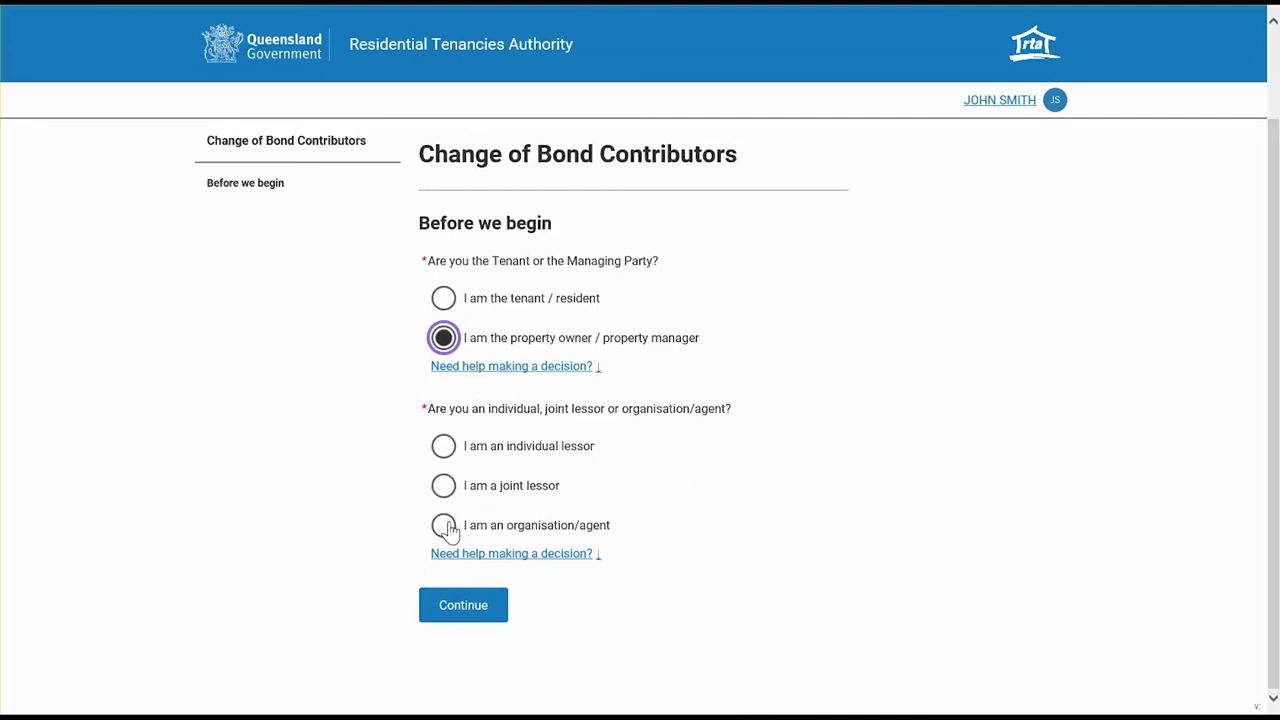
{"action": "left_click", "coordinate": [447, 526]}
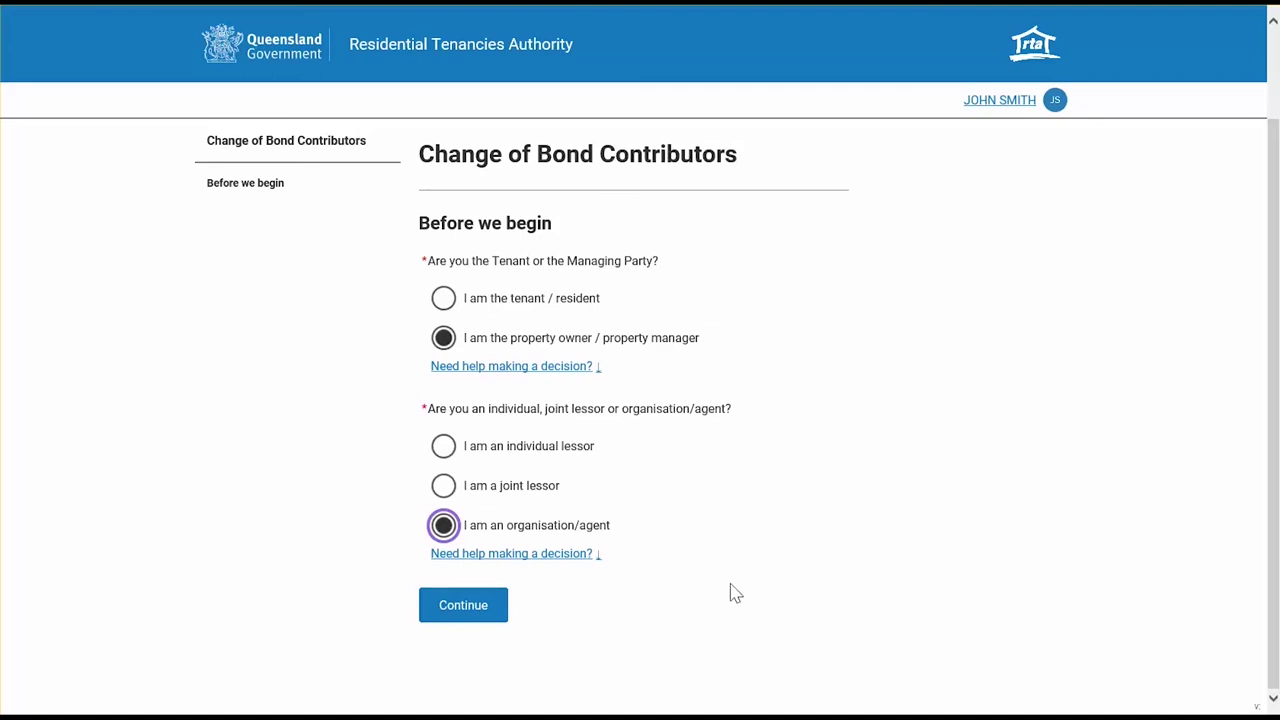
{"action": "left_click", "coordinate": [492, 606]}
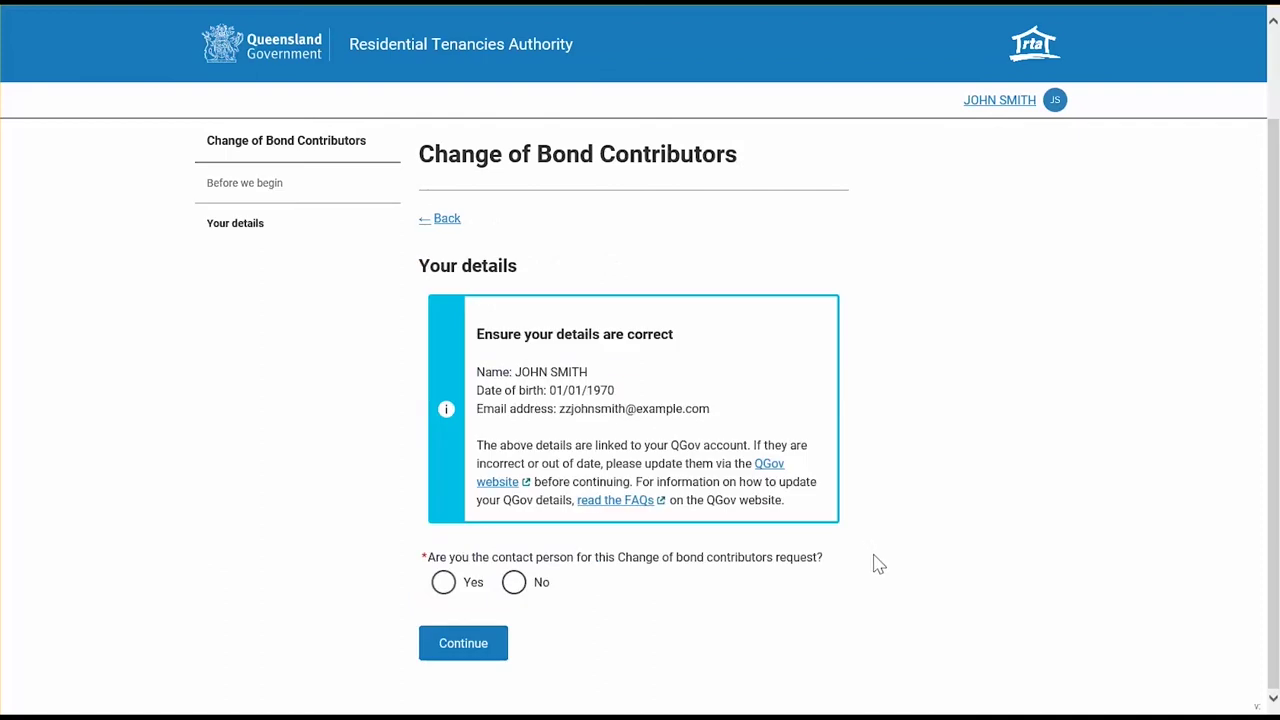
- Mark yourself as the contact person, enter your contact phone number, and continue
{"action": "left_click", "coordinate": [443, 583]}
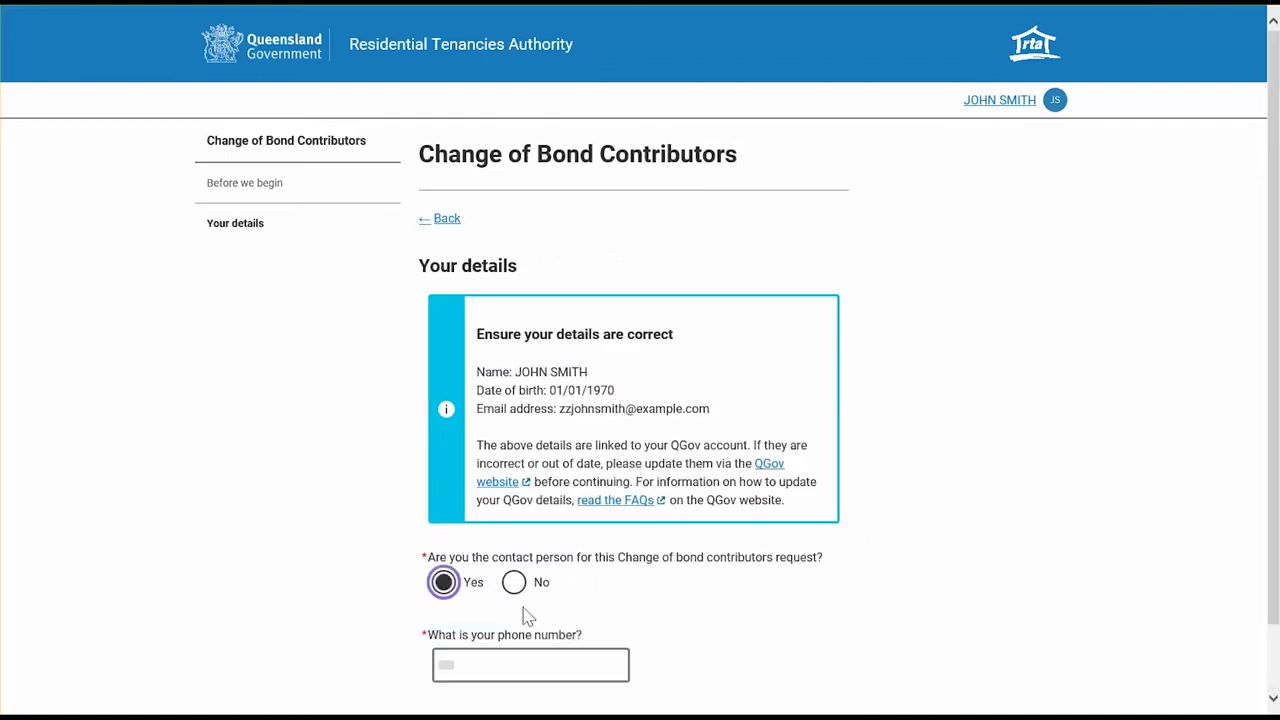
{"action": "left_click", "coordinate": [528, 664]}
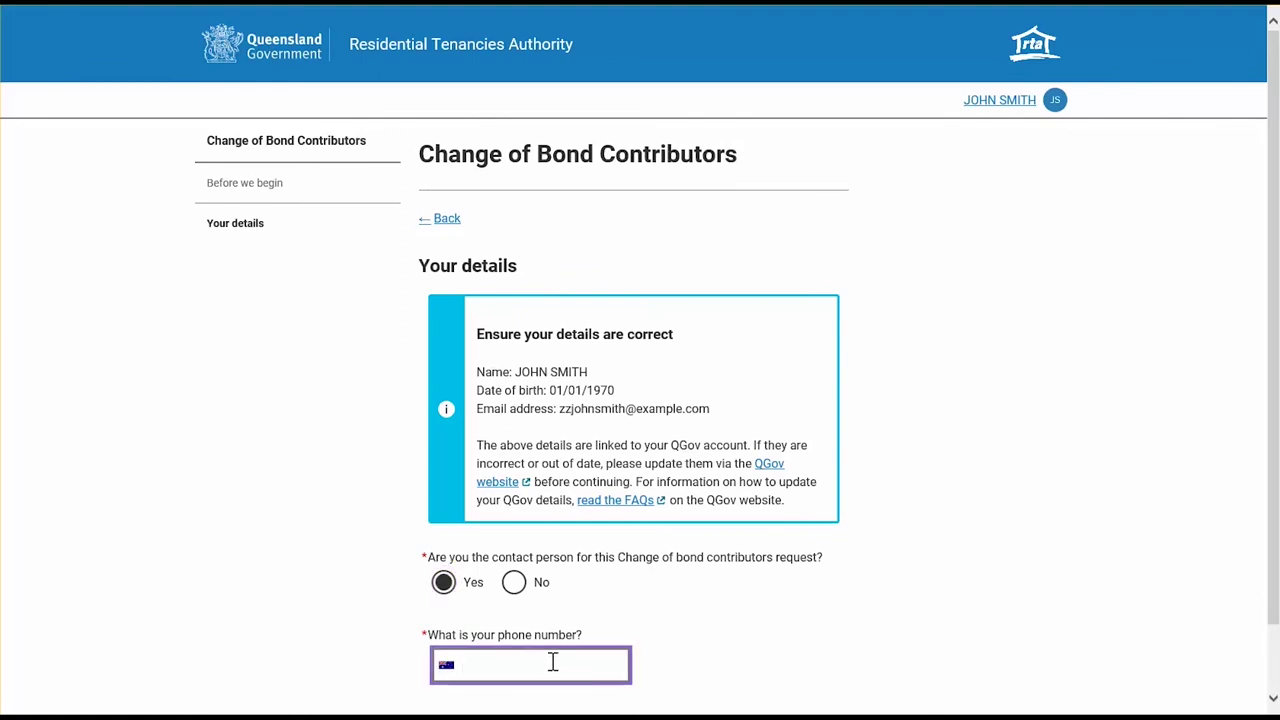
{"action": "scroll", "coordinate": [418, 625], "scroll_direction": "down", "scroll_amount": 1}
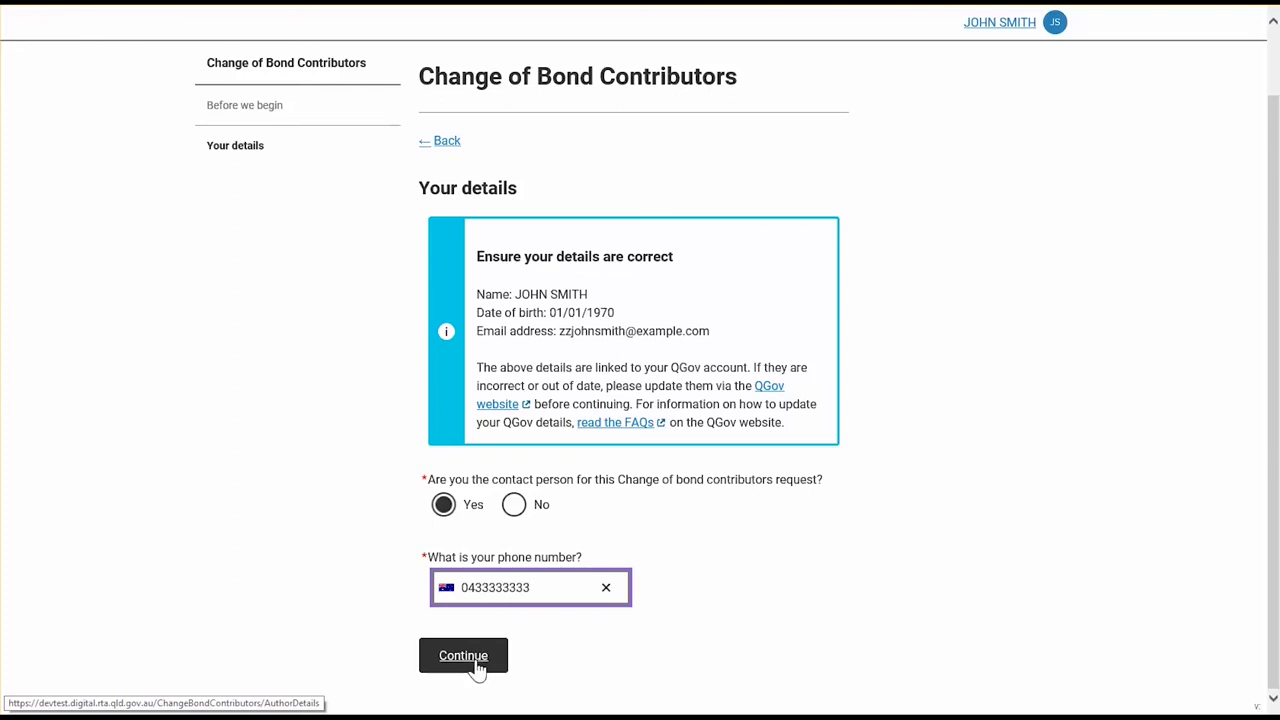
{"action": "left_click", "coordinate": [478, 668]}
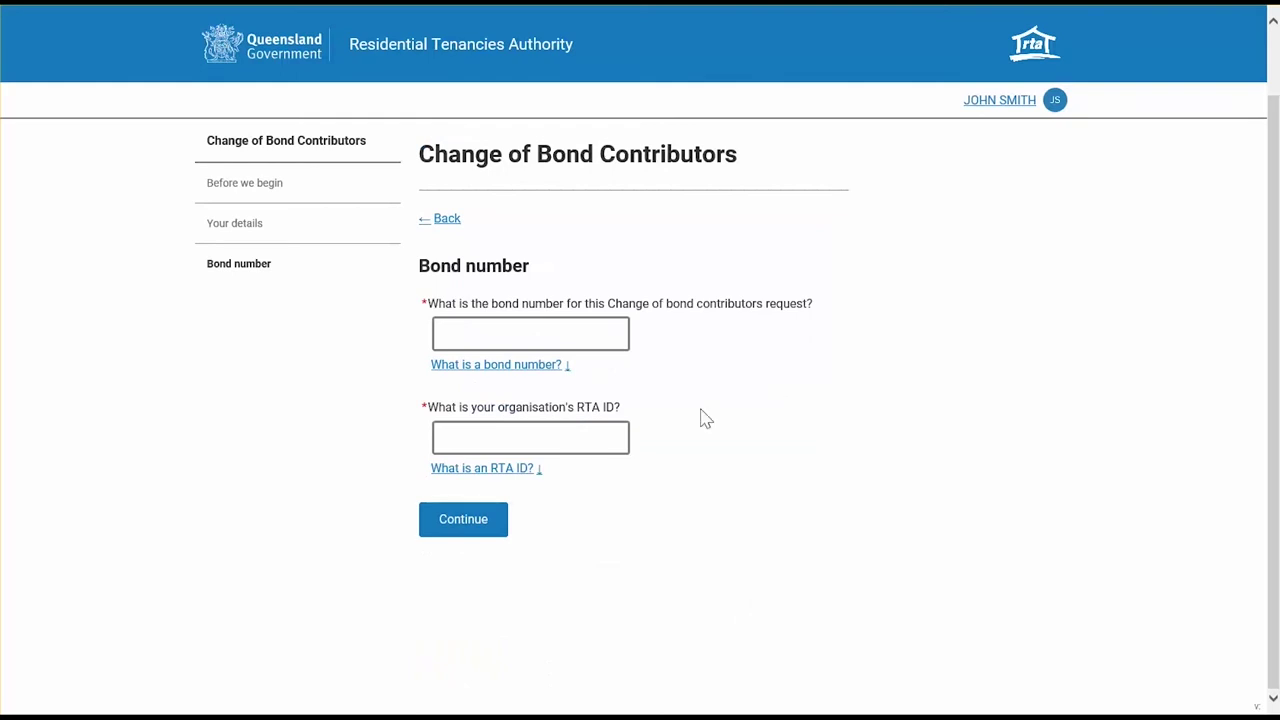
- Enter the bond number and the organisation's RTA ID, then continue to Bond details
{"action": "left_click", "coordinate": [516, 333]}
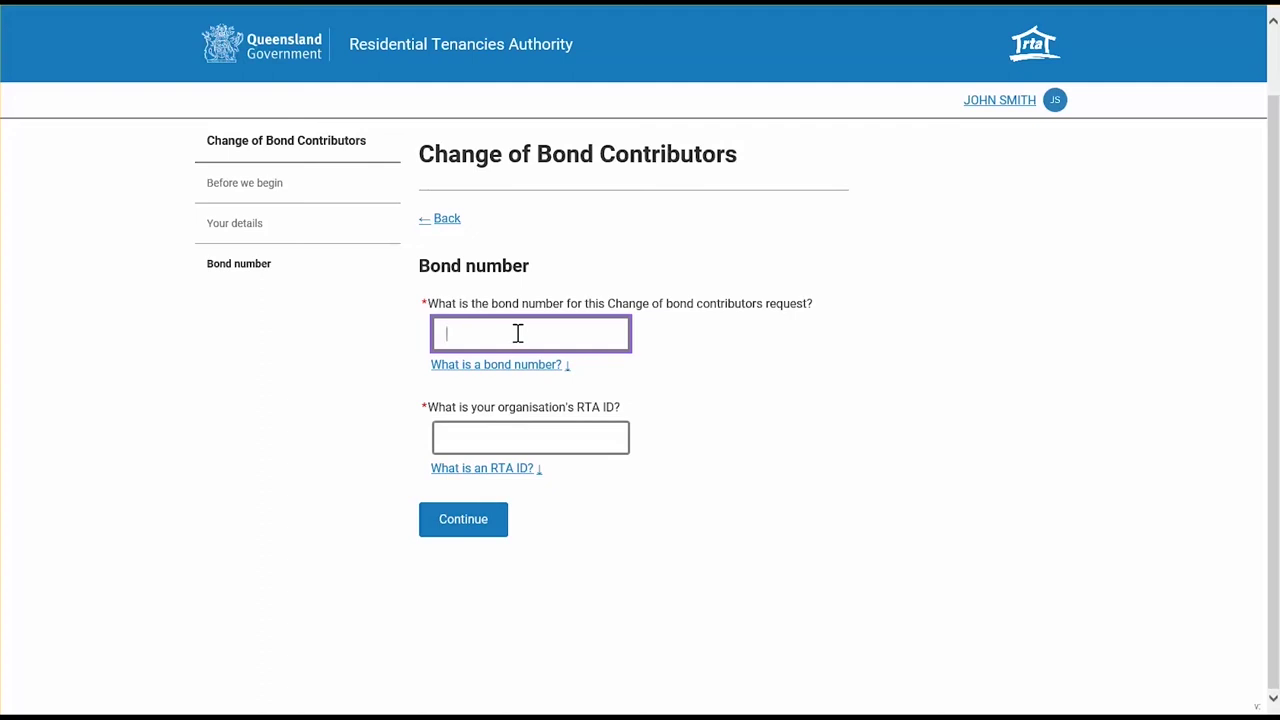
{"action": "left_click", "coordinate": [521, 435]}
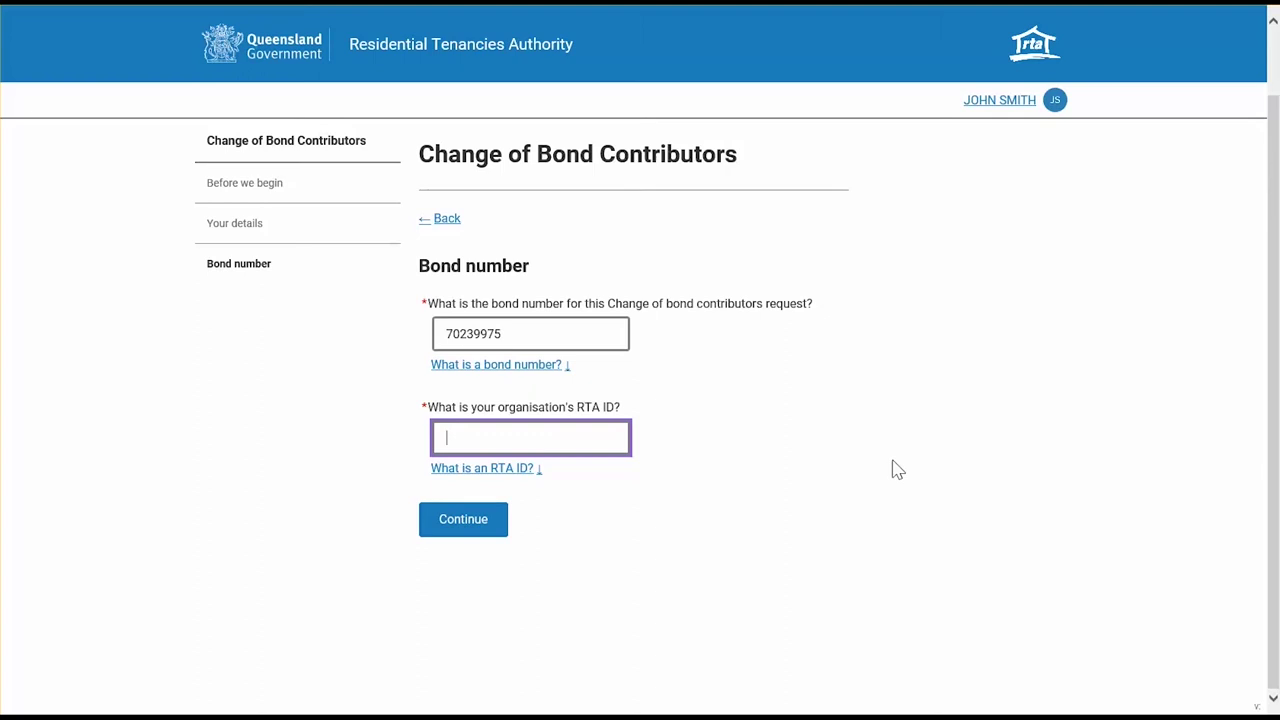
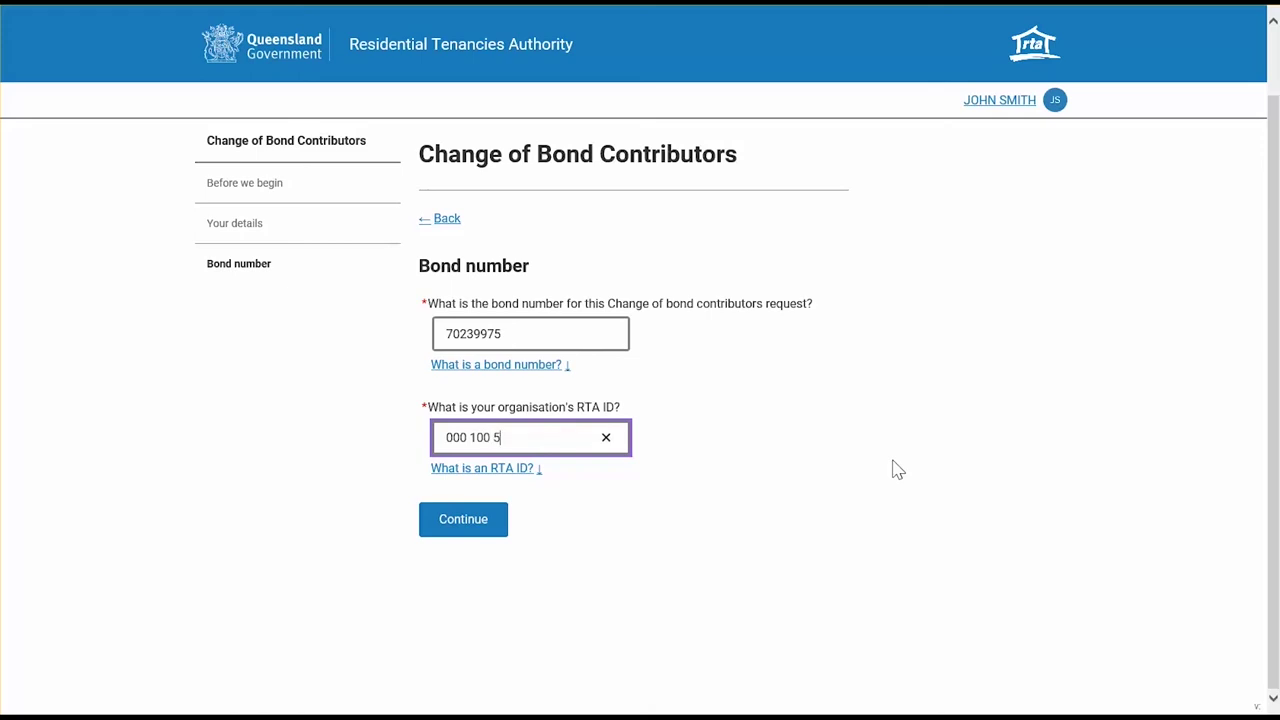
{"action": "left_click", "coordinate": [470, 528]}
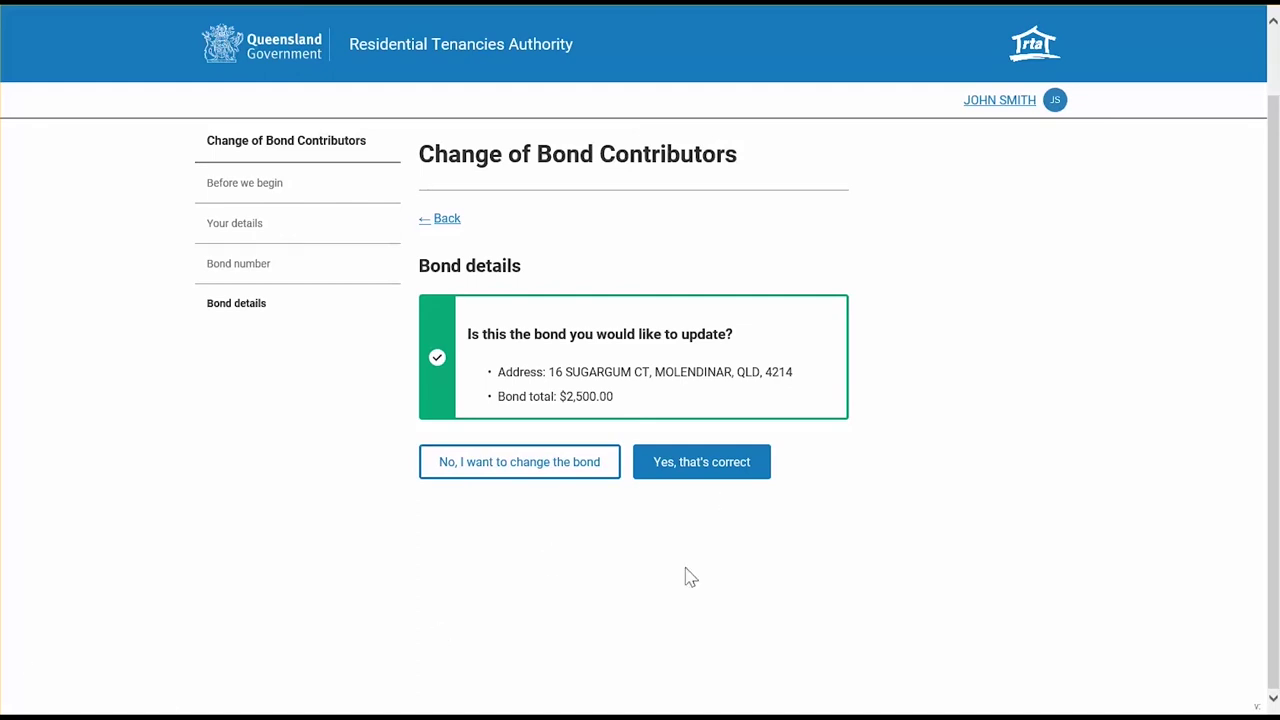
- Confirm with 'Yes, that's correct' that the $2,500.00 bond is the one to update
{"action": "left_click", "coordinate": [703, 472]}
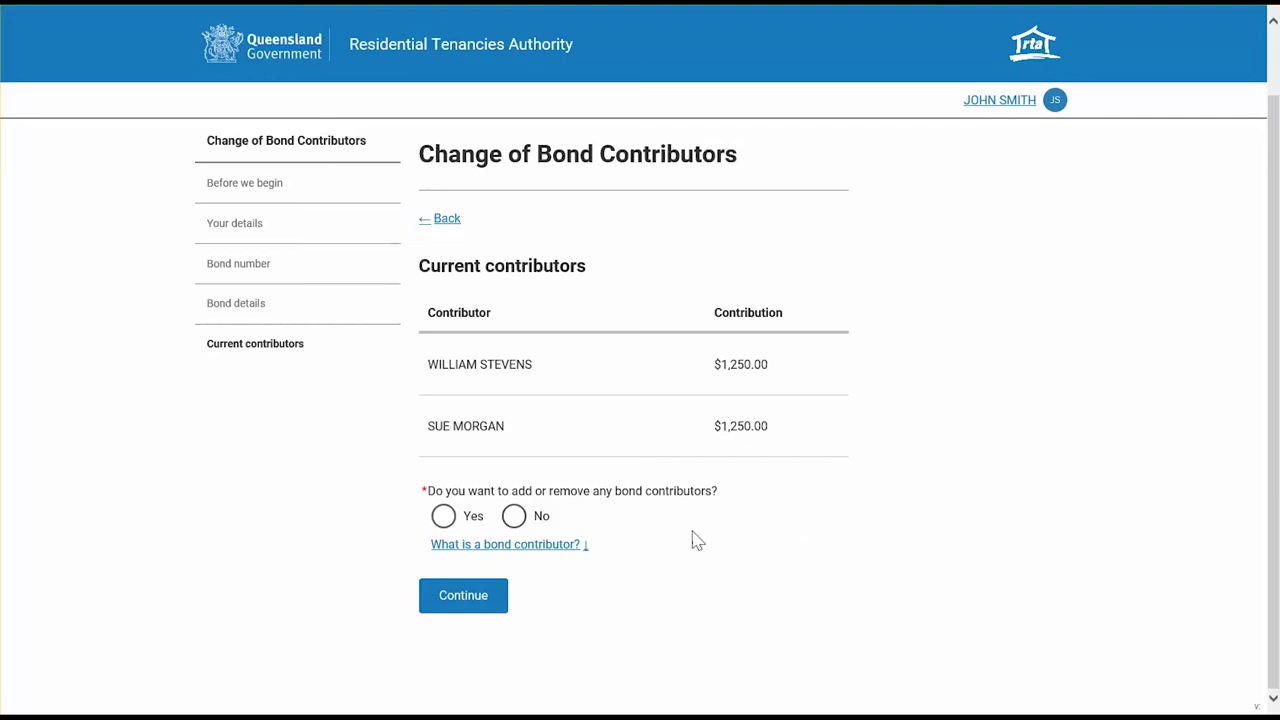
- Answer Yes to adding or removing bond contributors and continue to Updated contributors
{"action": "left_click", "coordinate": [505, 544]}
{"action": "scroll", "coordinate": [754, 670], "scroll_direction": "down", "scroll_amount": 1}
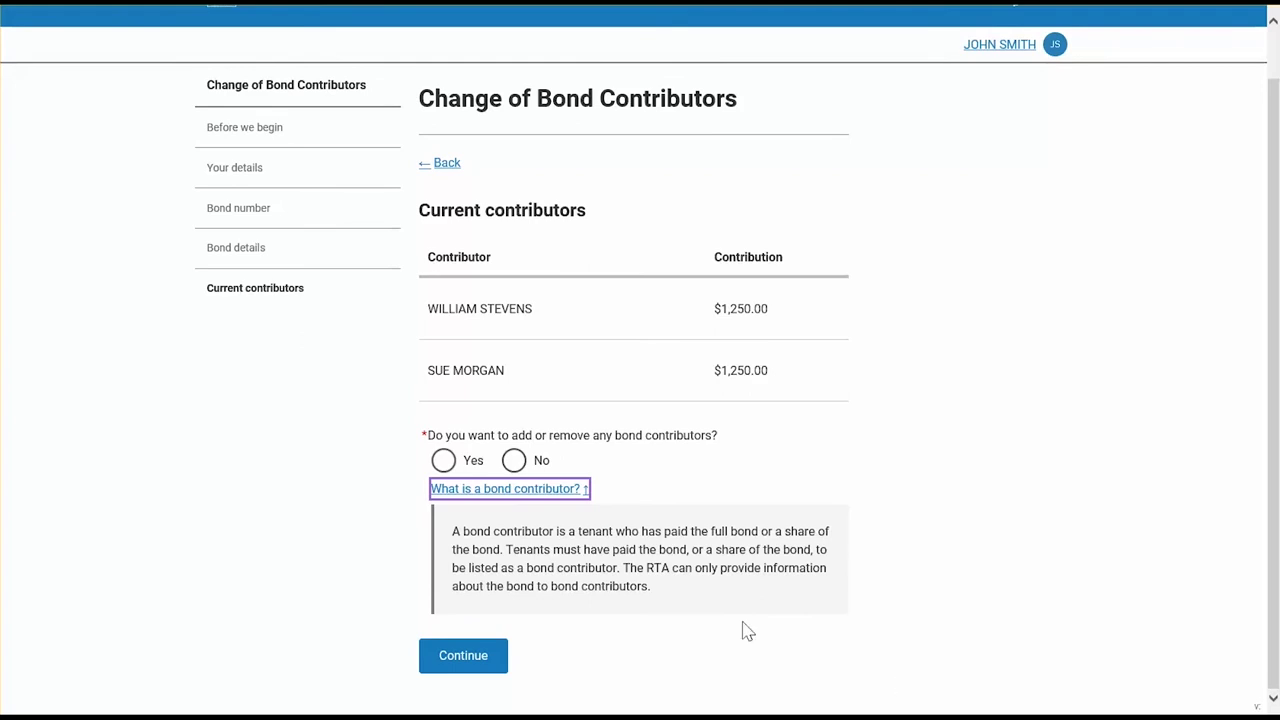
{"action": "left_click", "coordinate": [443, 462]}
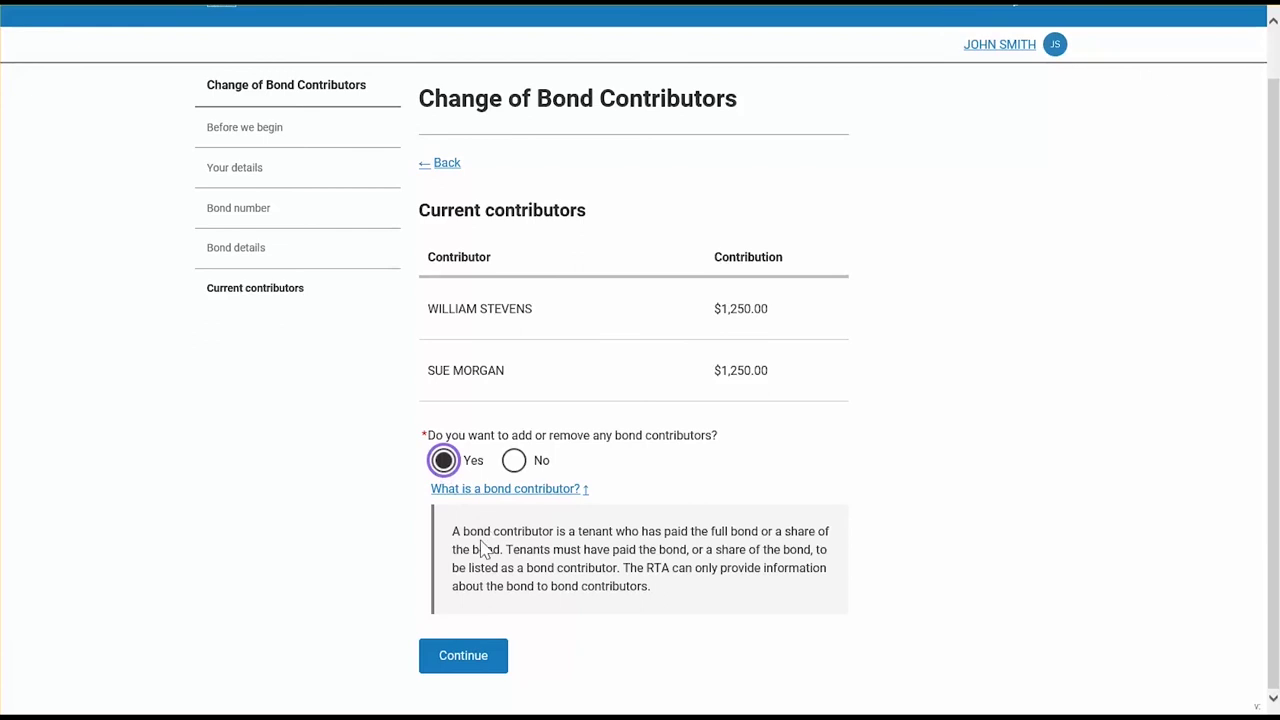
{"action": "left_click", "coordinate": [487, 663]}
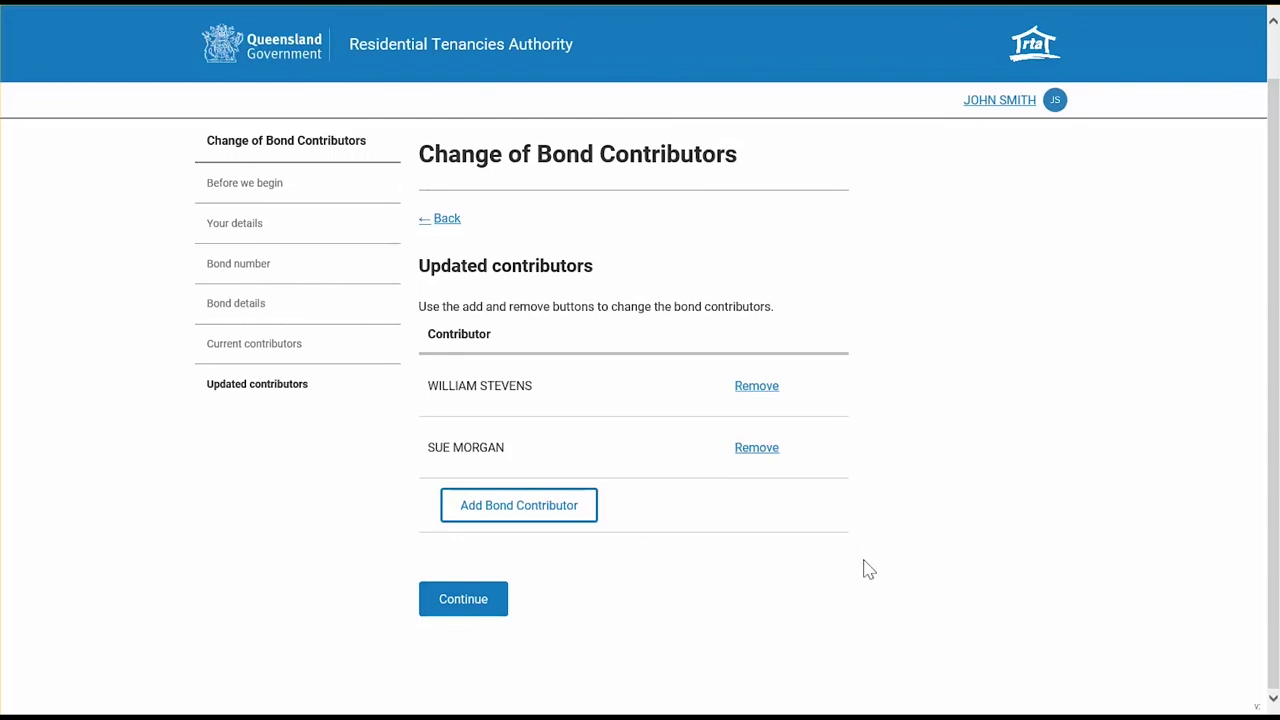
- Choose Add Bond Contributor on the Updated contributors list
{"action": "left_click", "coordinate": [540, 515]}
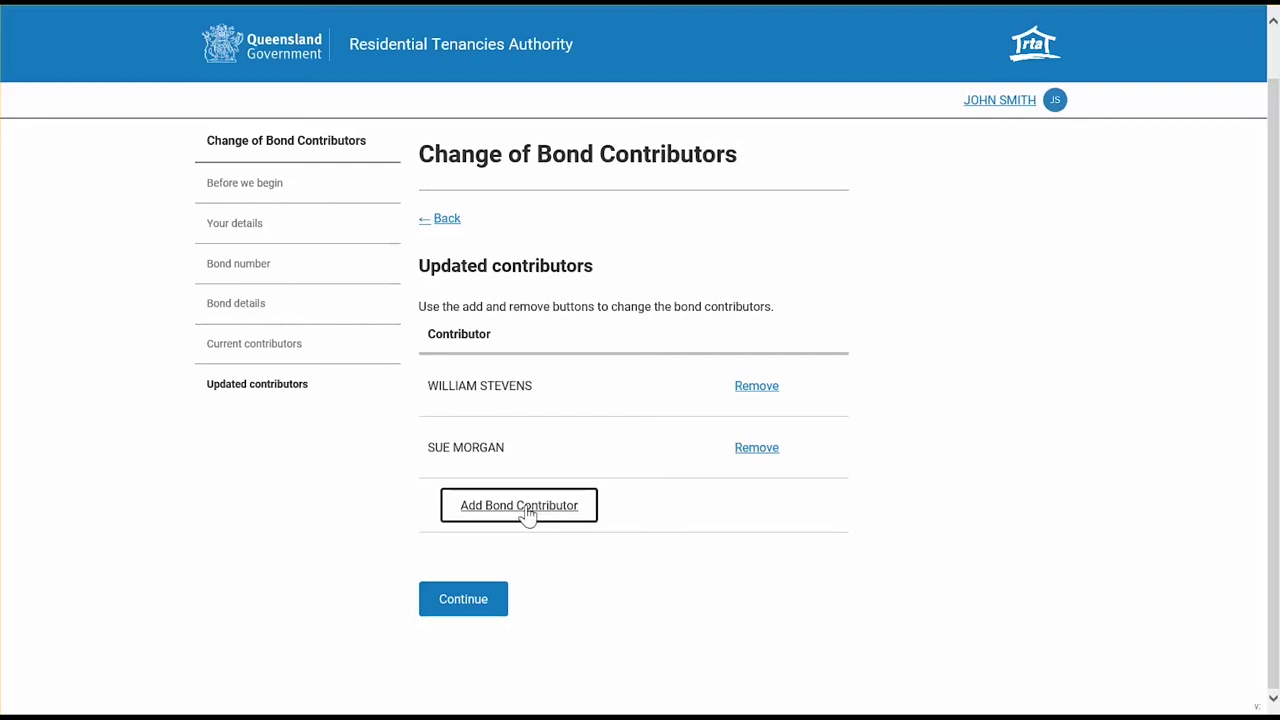
- Add a new bond contributor with their first name, last name and e-mail, and save
{"action": "left_click", "coordinate": [526, 510]}
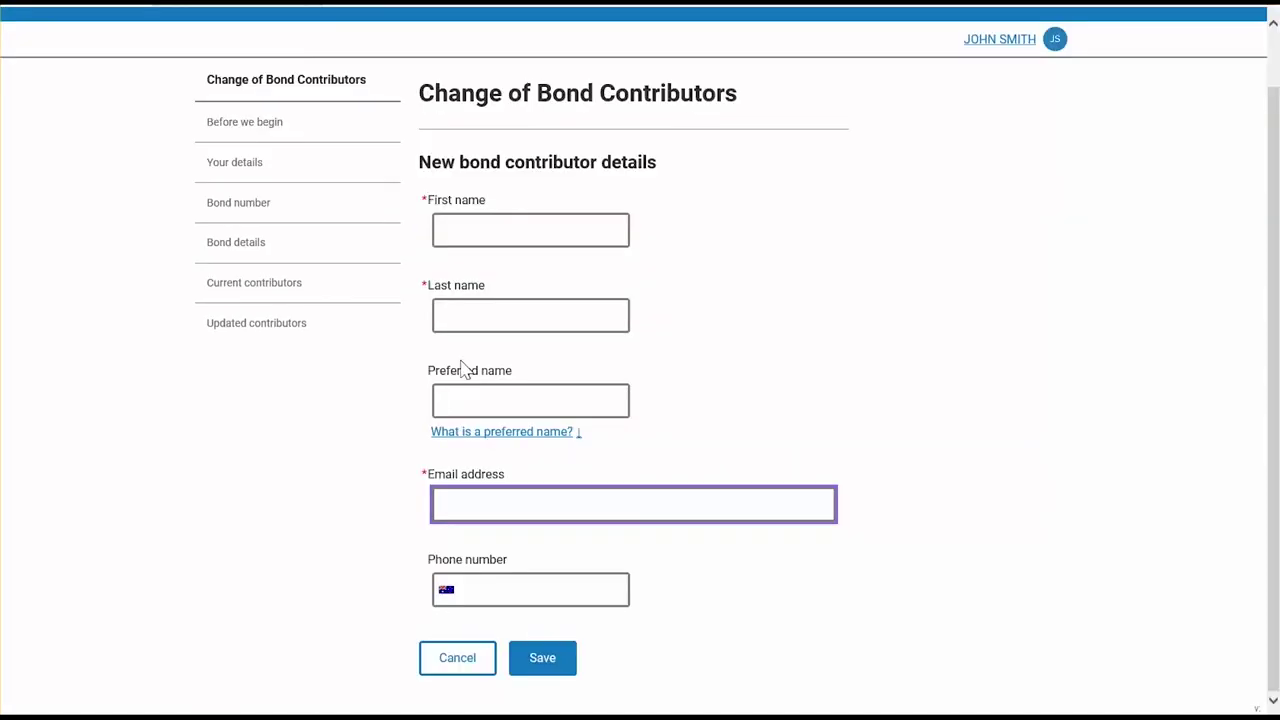
{"action": "left_click", "coordinate": [454, 235]}
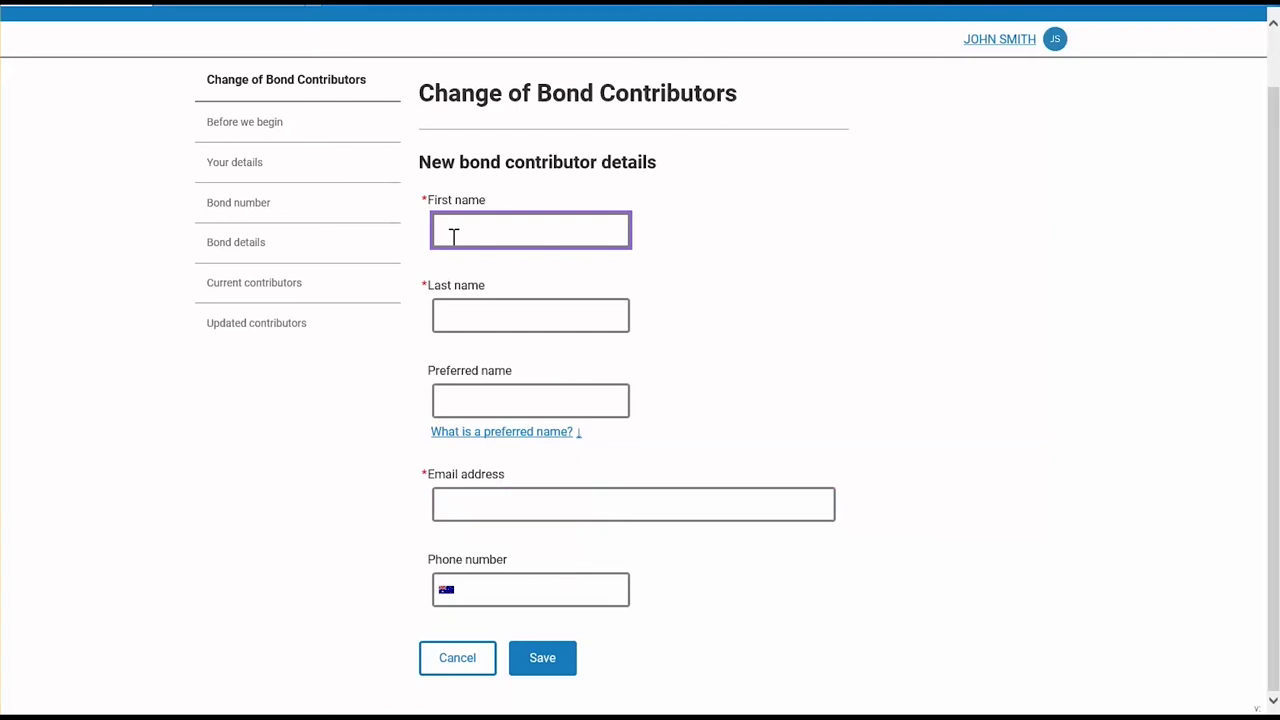
{"action": "left_click", "coordinate": [528, 318]}
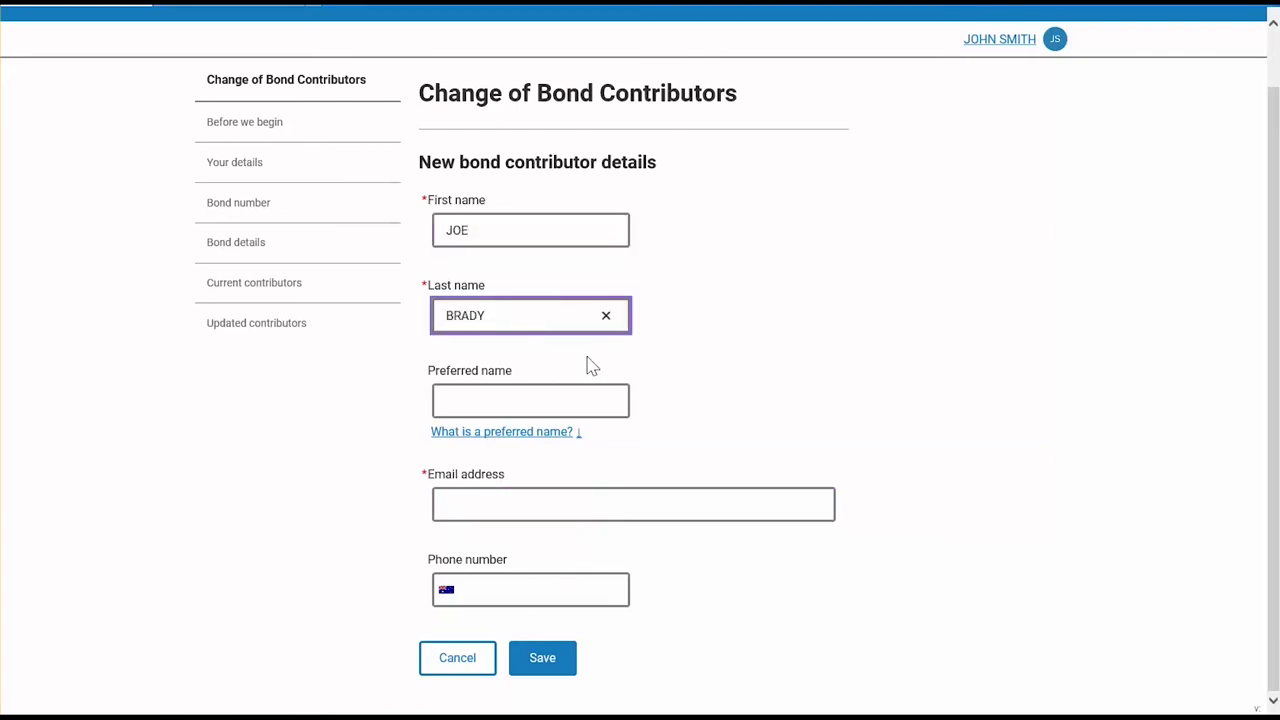
{"action": "left_click", "coordinate": [567, 511]}
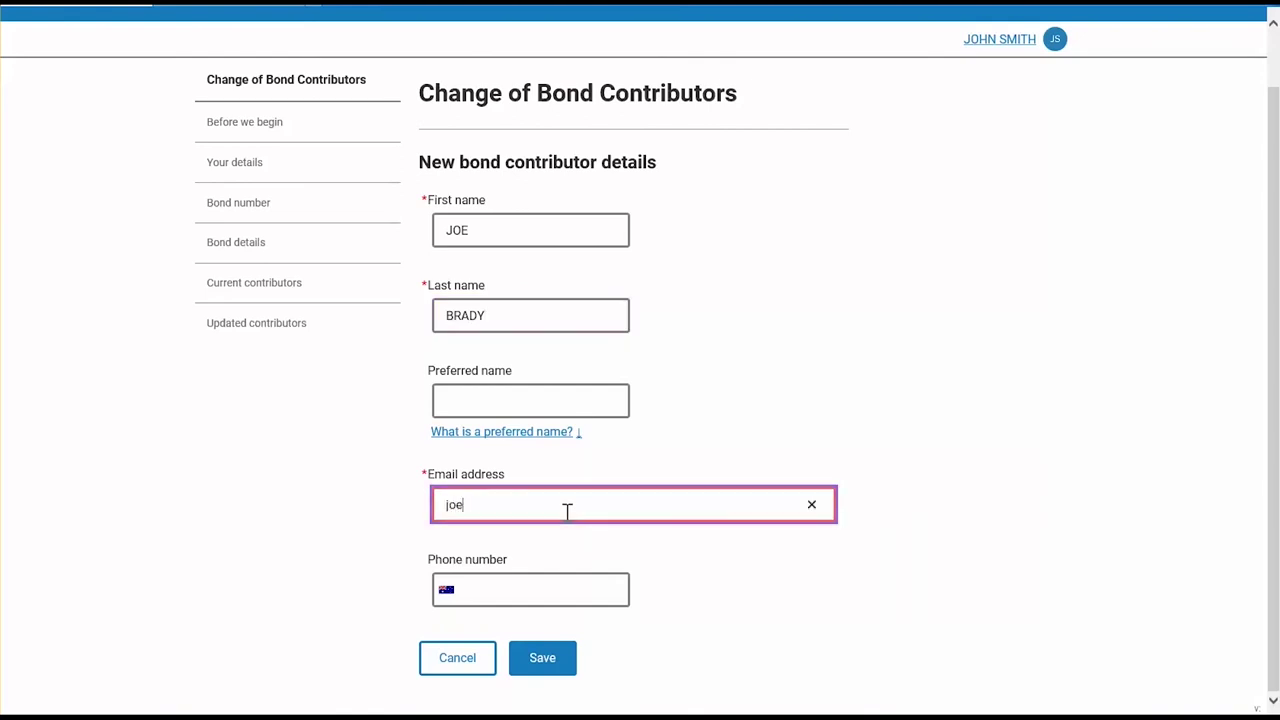
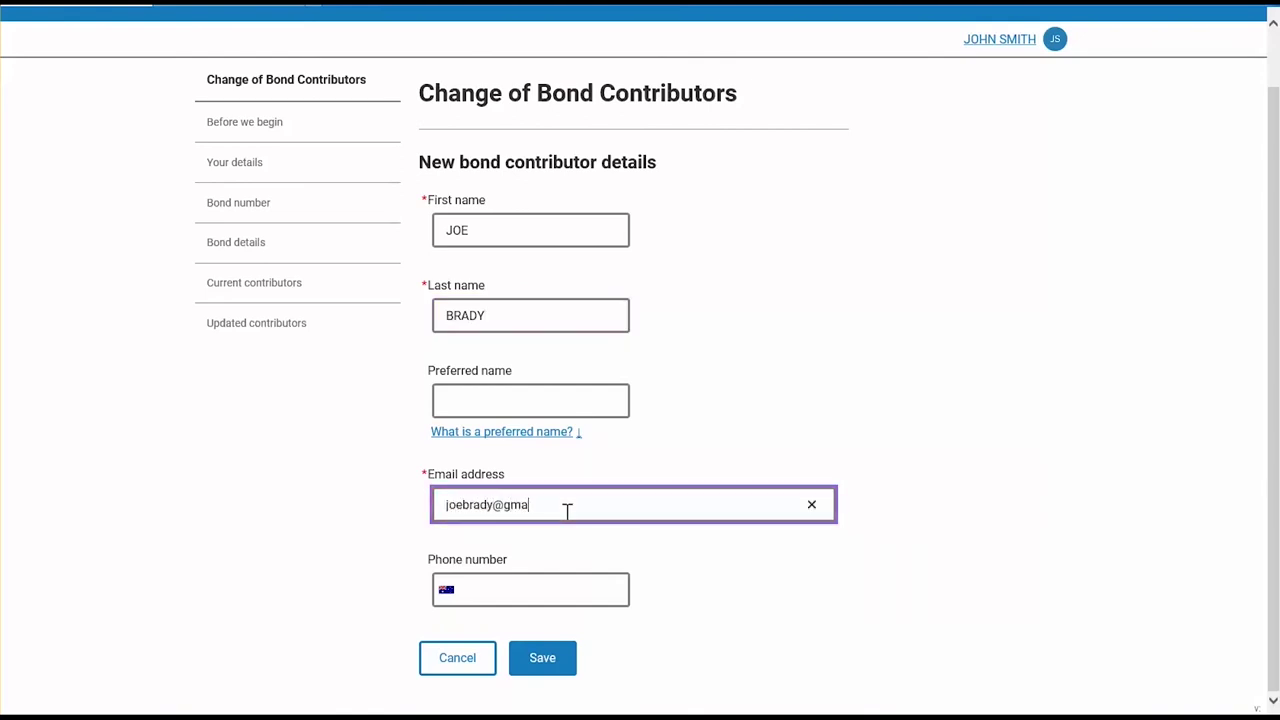
{"action": "left_click", "coordinate": [543, 657]}
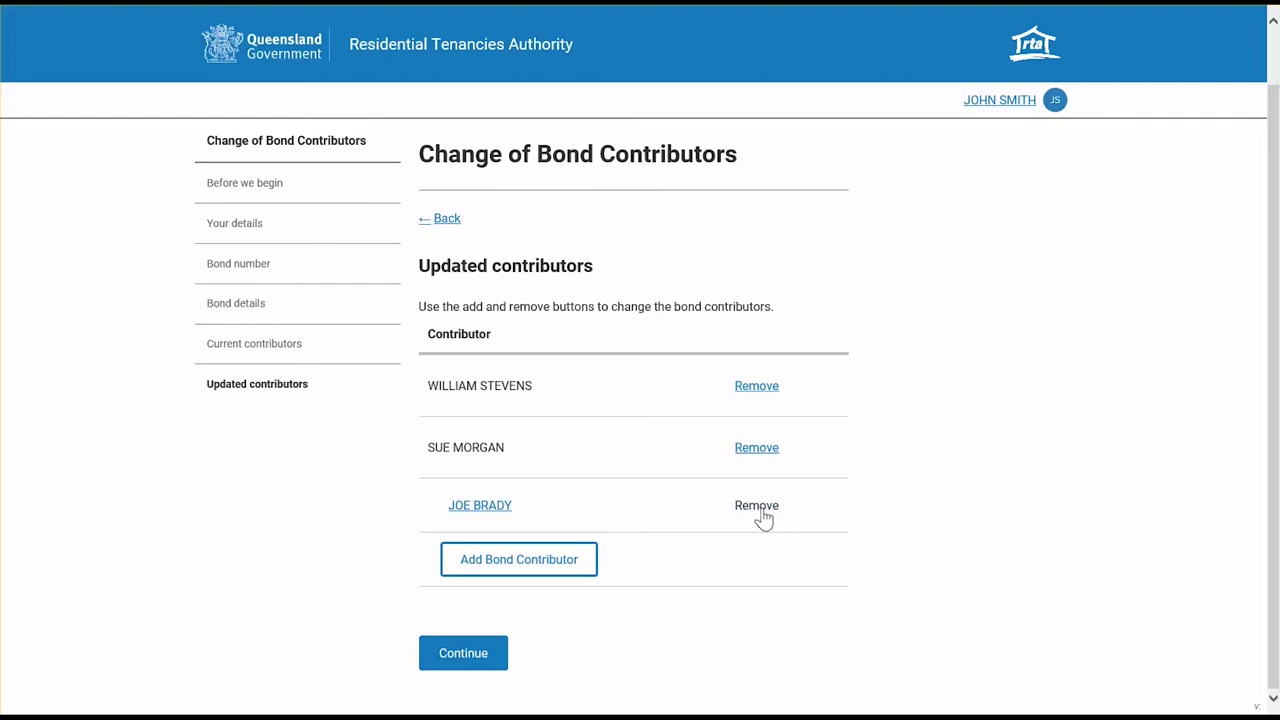
- Remove the second contributor, undo to restore them, and continue with all three
{"action": "left_click", "coordinate": [764, 450]}
{"action": "scroll", "coordinate": [860, 500], "scroll_direction": "down", "scroll_amount": 1}
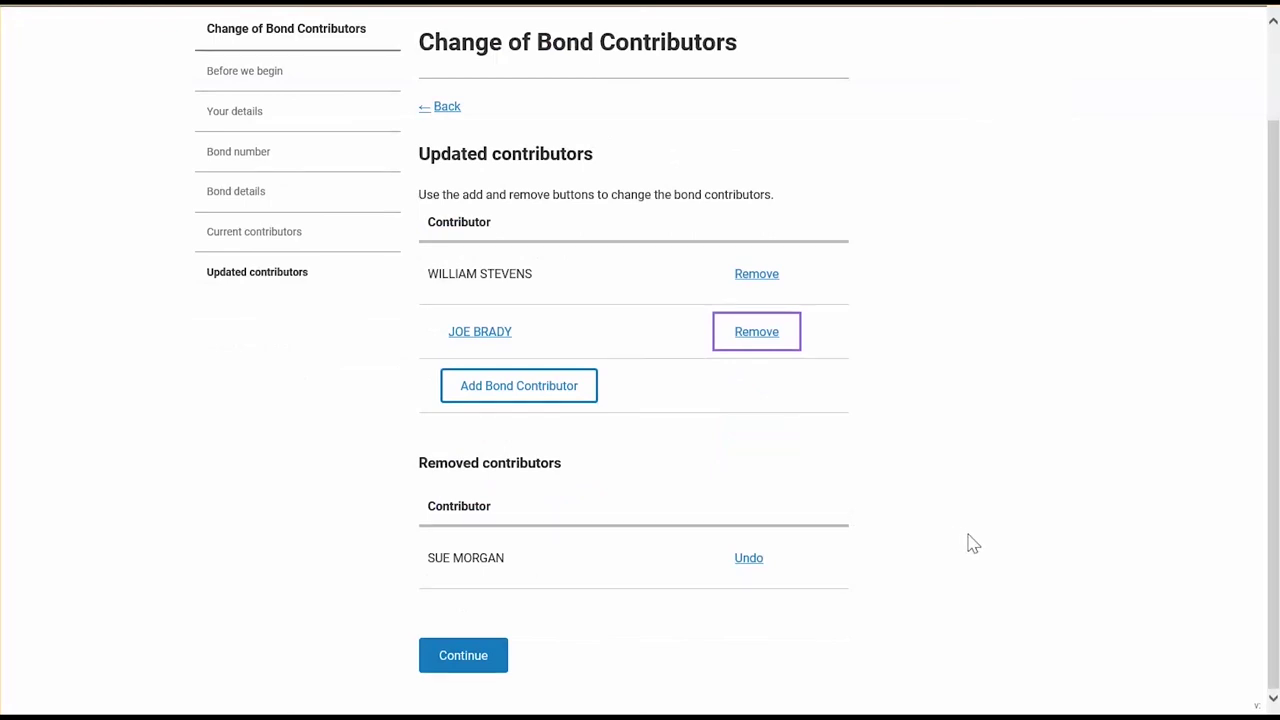
{"action": "left_click", "coordinate": [750, 568]}
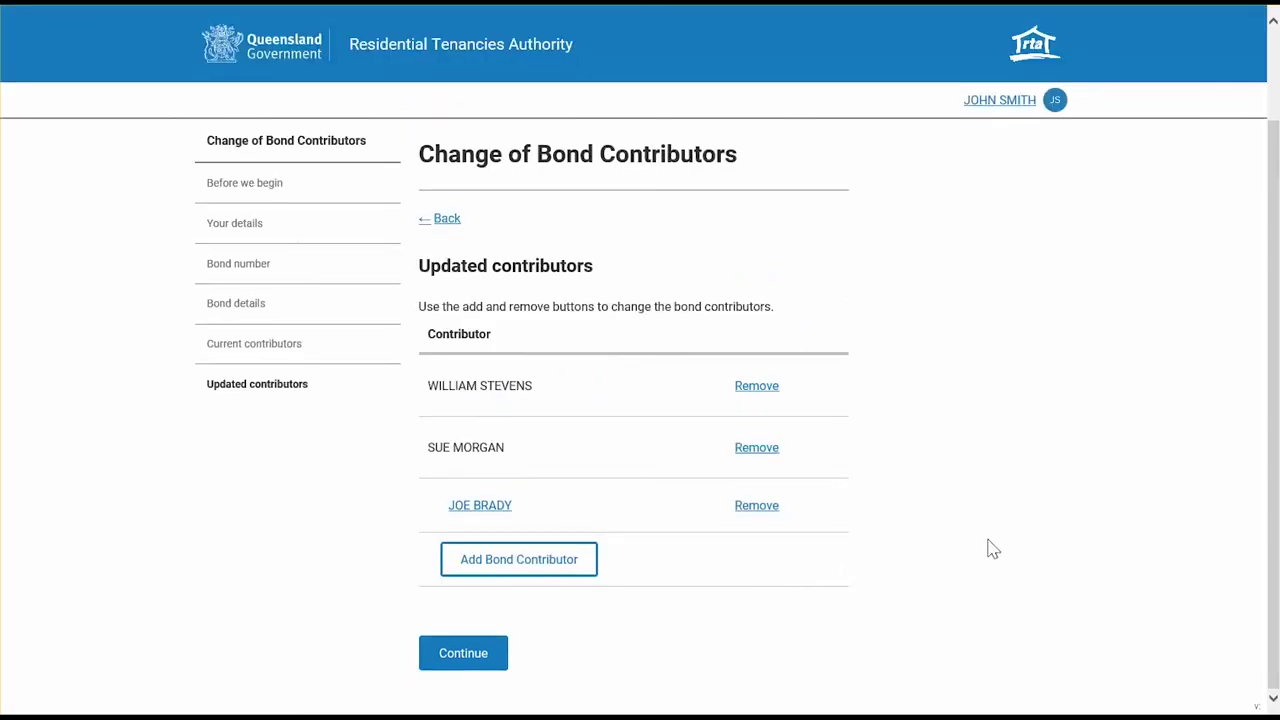
{"action": "left_click", "coordinate": [466, 653]}
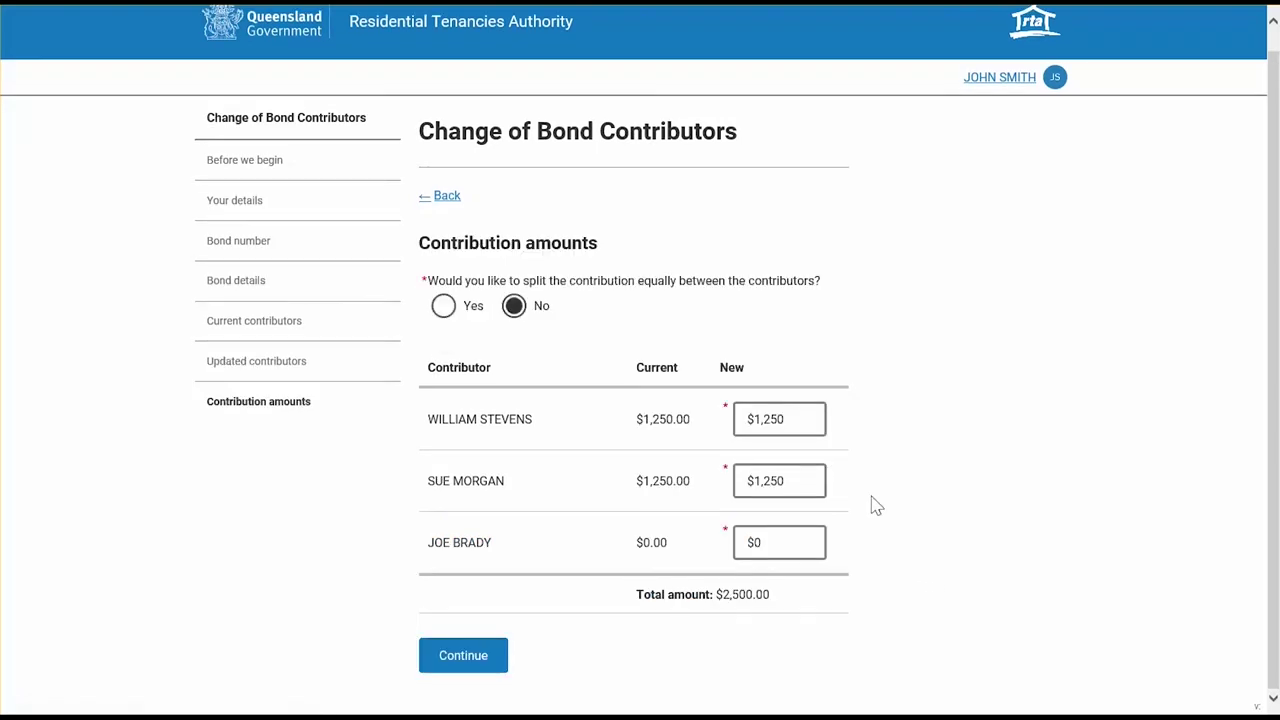
- Decline the equal bond split and set both original contributors' new amounts to $1,000
{"action": "left_click", "coordinate": [443, 307]}
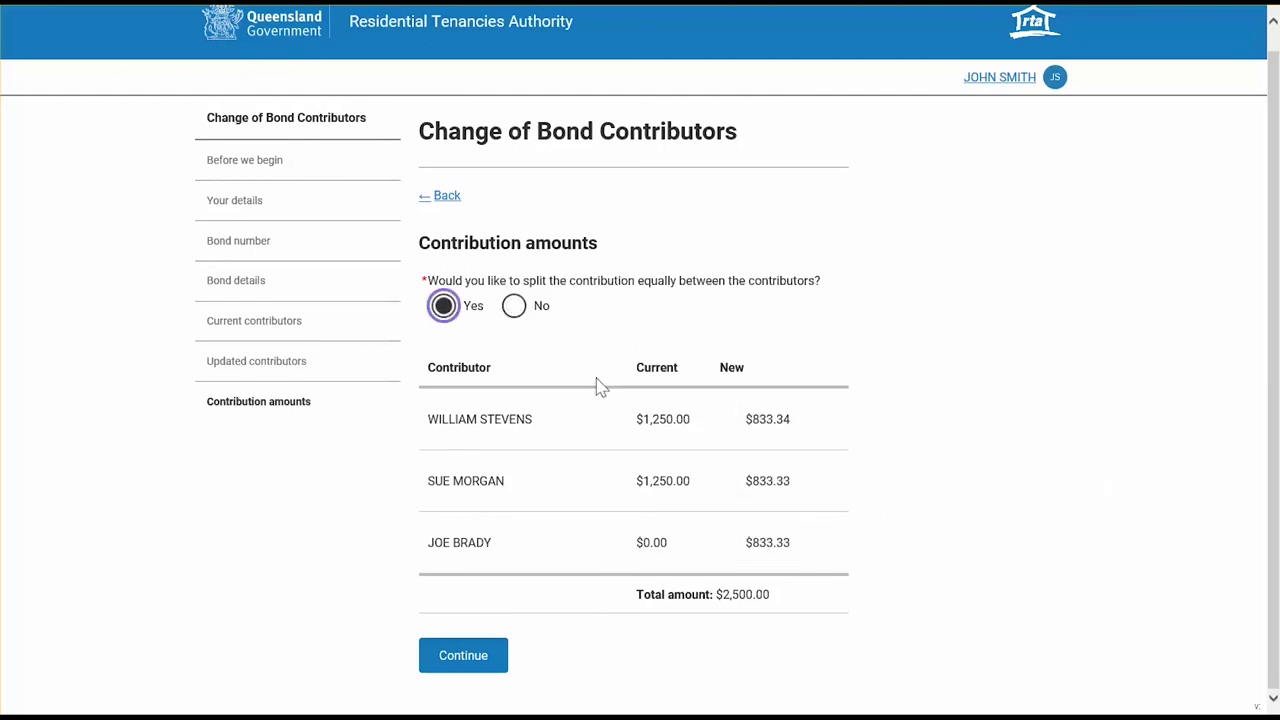
{"action": "left_click", "coordinate": [513, 307]}
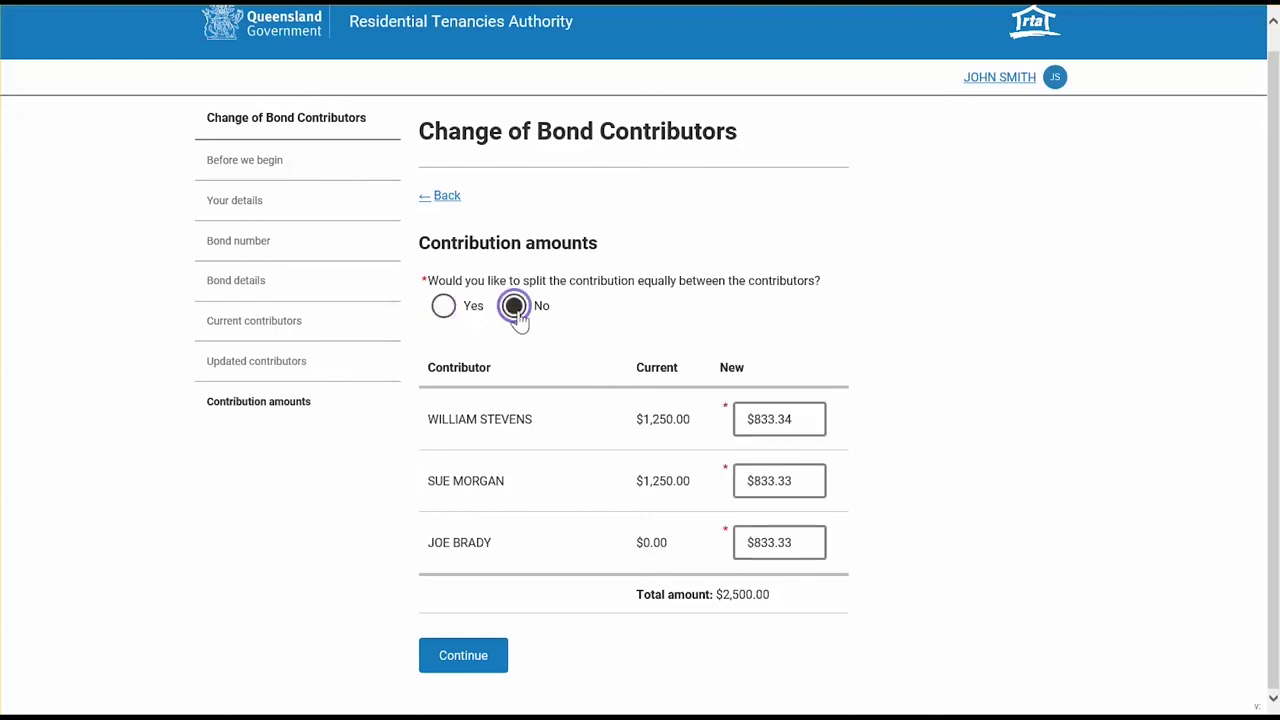
{"action": "left_click_drag", "start_coordinate": [776, 419], "coordinate": [748, 424]}
{"action": "left_click", "coordinate": [803, 420]}
{"action": "triple_click", "coordinate": [804, 428]}
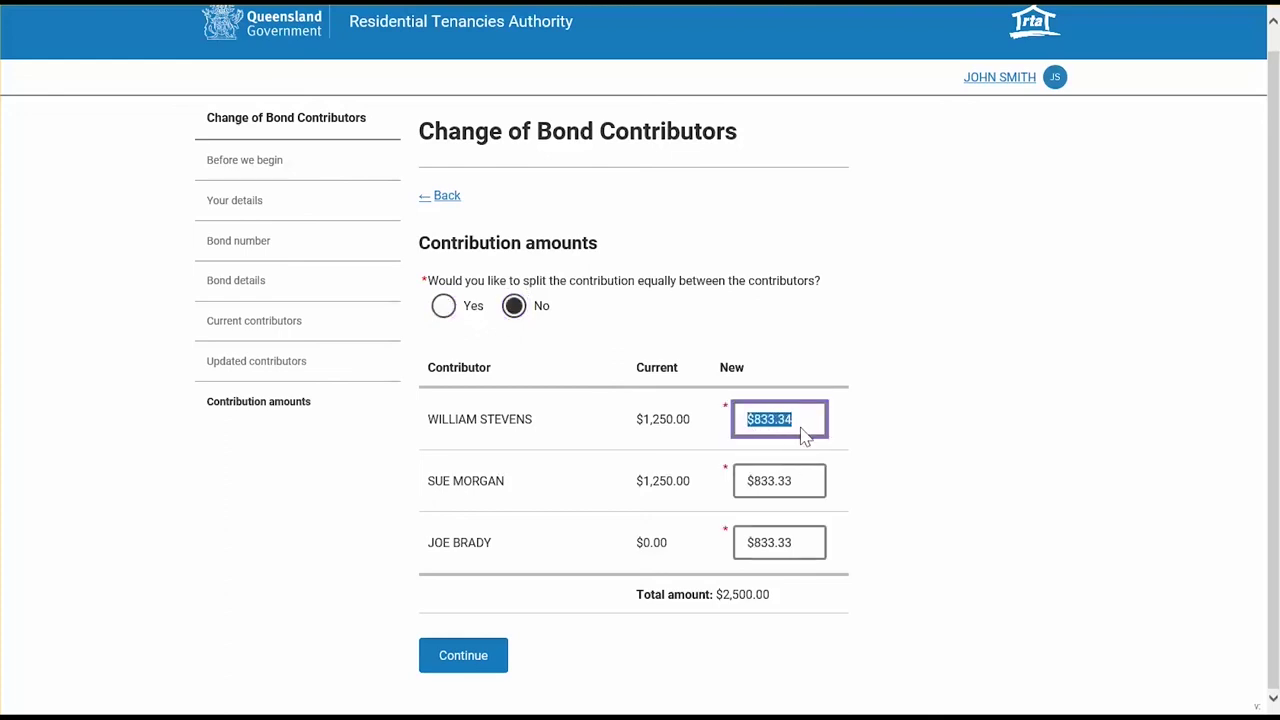
{"action": "type", "text": "1000"}
{"action": "double_click", "coordinate": [806, 486]}
{"action": "triple_click", "coordinate": [806, 483]}
{"action": "type", "text": "1000"}
- Set the new contributor's amount to $500 and continue to the tenancy end date step
{"action": "left_click", "coordinate": [811, 546]}
{"action": "triple_click", "coordinate": [812, 554]}
{"action": "type", "text": "500"}
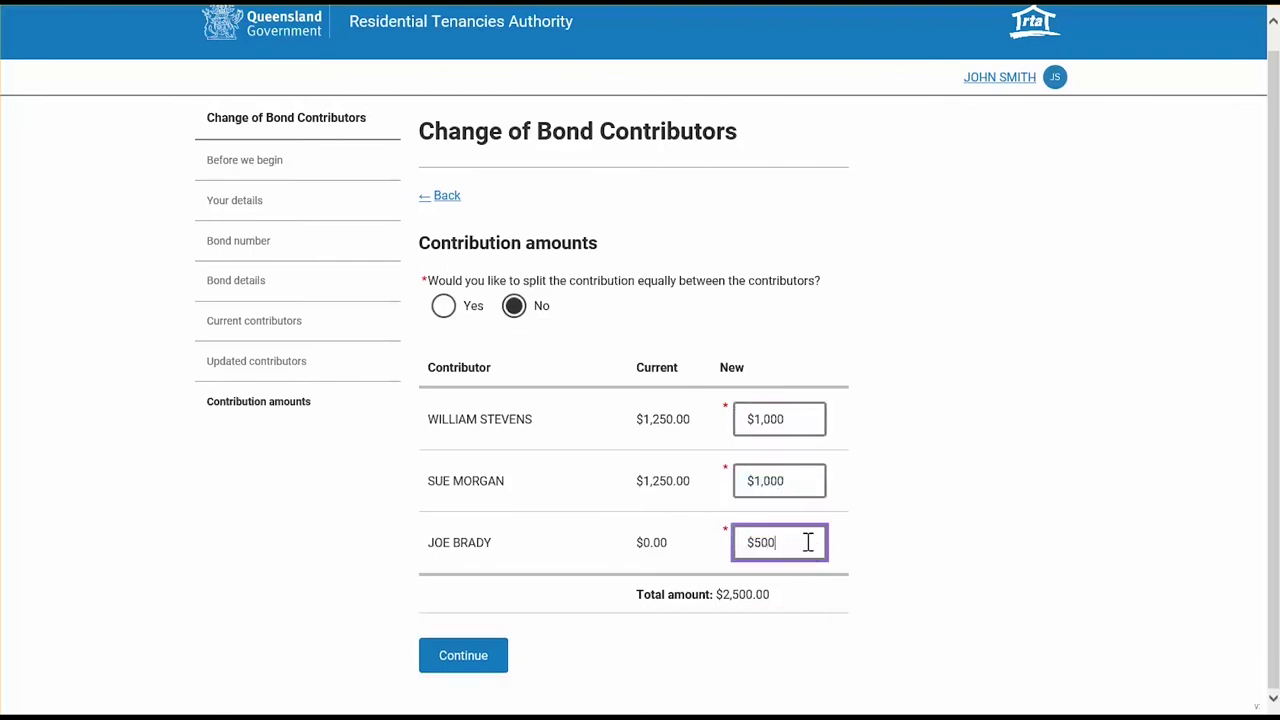
{"action": "left_click", "coordinate": [485, 664]}
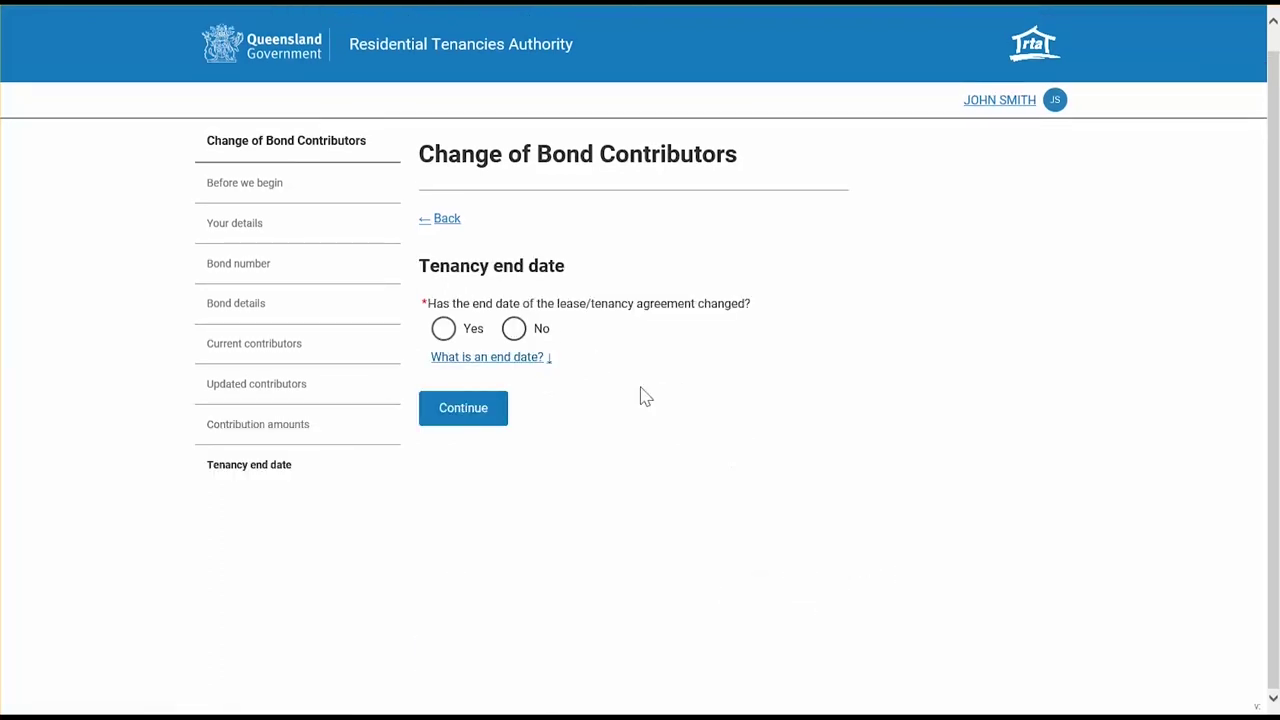
- Record a changed tenancy end date of 20/06/2020 and continue to the missing e-mails step
{"action": "left_click", "coordinate": [443, 331]}
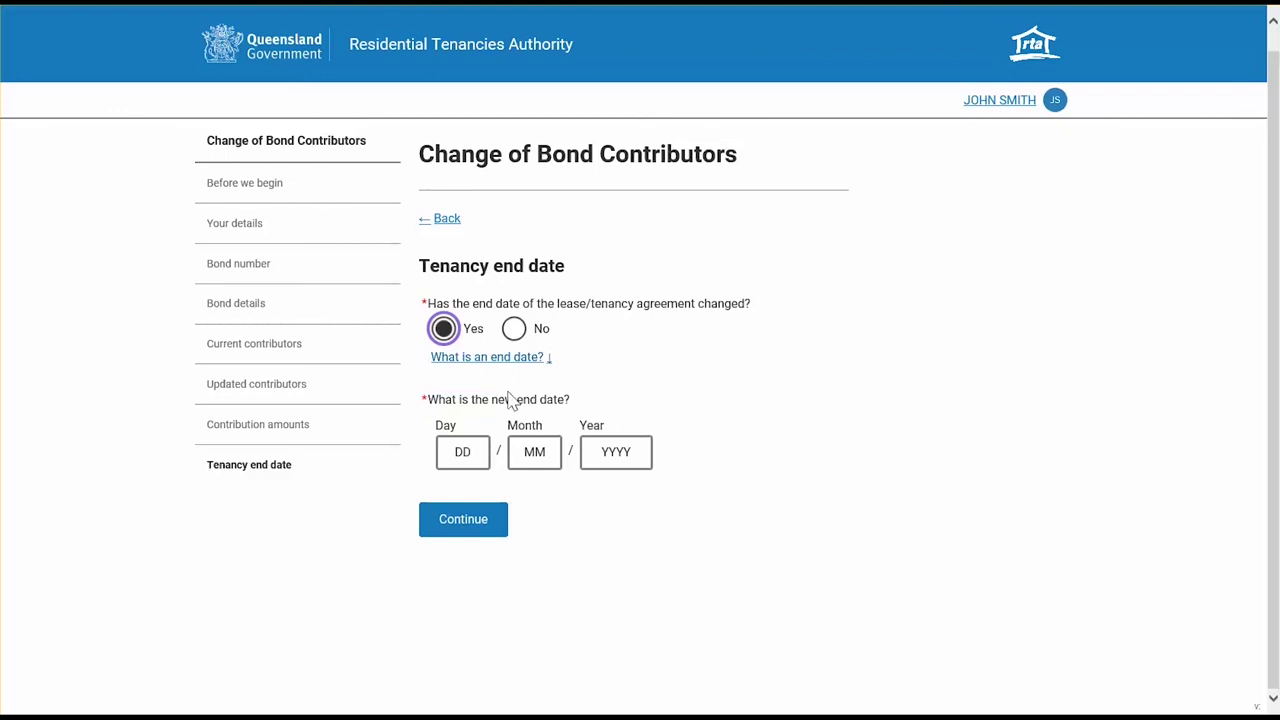
{"action": "left_click", "coordinate": [475, 452]}
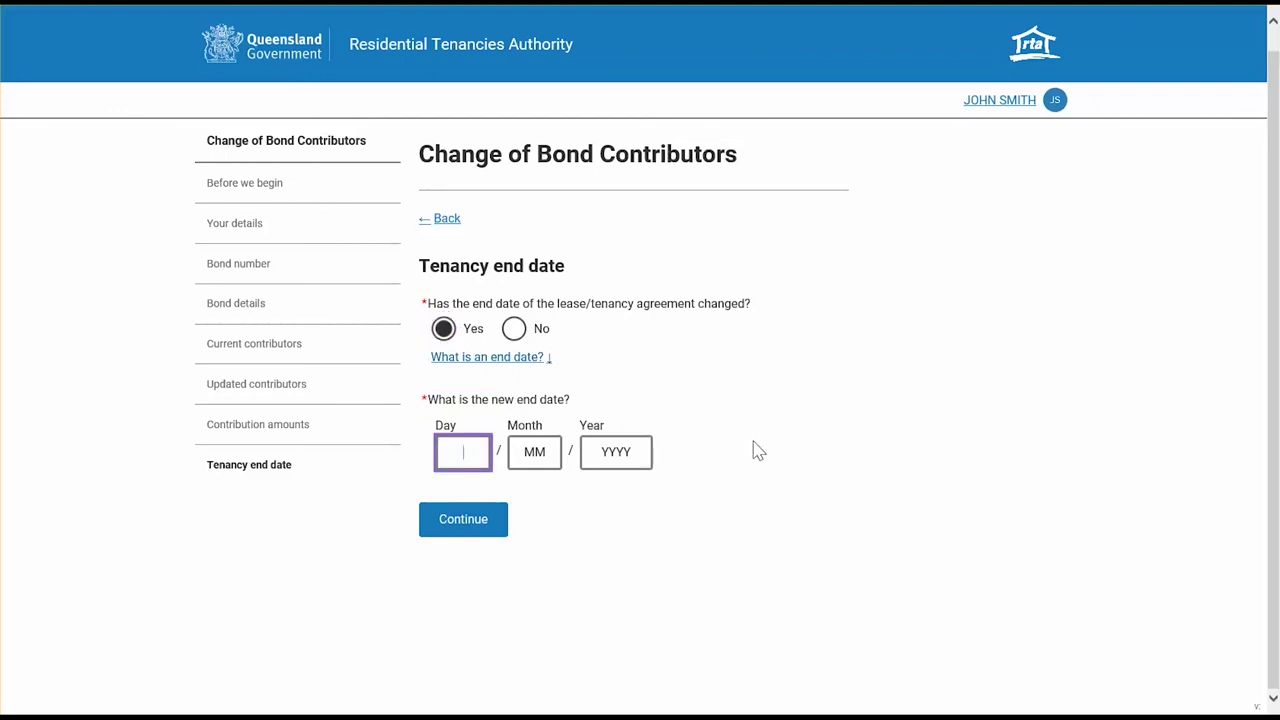
{"action": "type", "text": "20"}
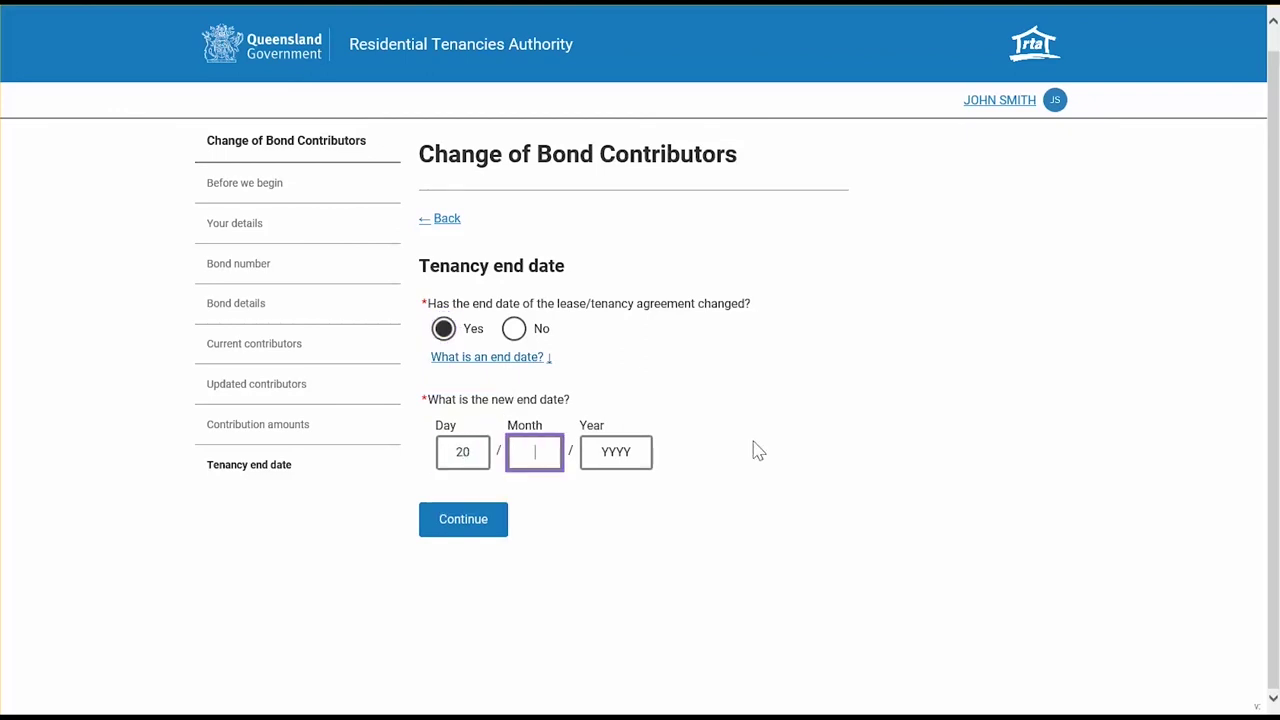
{"action": "type", "text": "2"}
{"action": "key", "text": "BackSpace"}
{"action": "type", "text": "6"}
{"action": "left_click", "coordinate": [596, 452]}
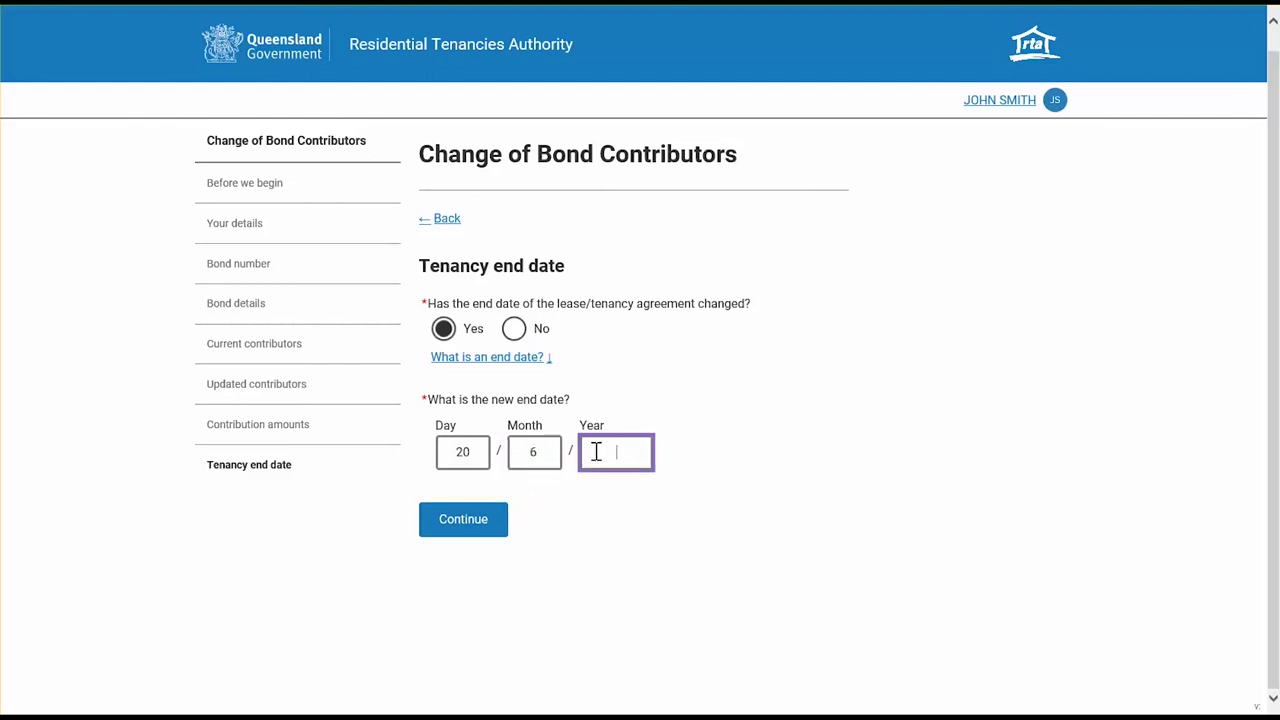
{"action": "type", "text": "2020"}
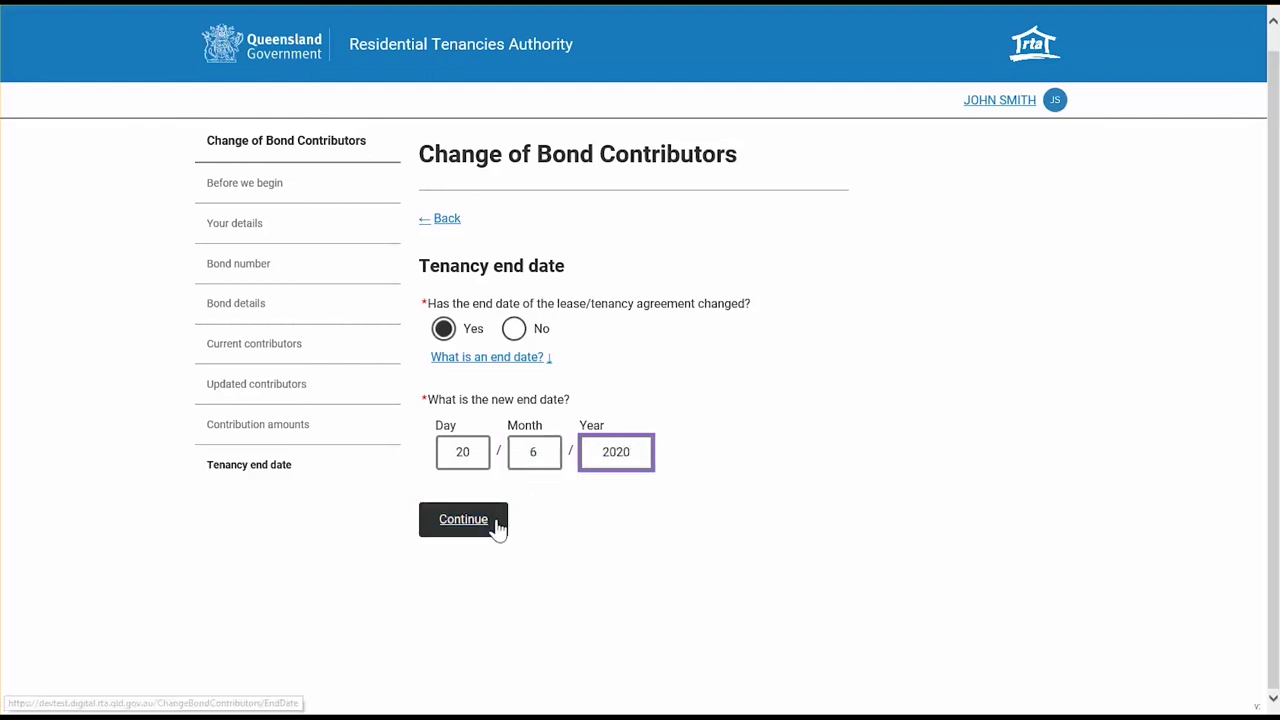
{"action": "left_click", "coordinate": [491, 521]}
{"action": "left_click", "coordinate": [606, 421]}
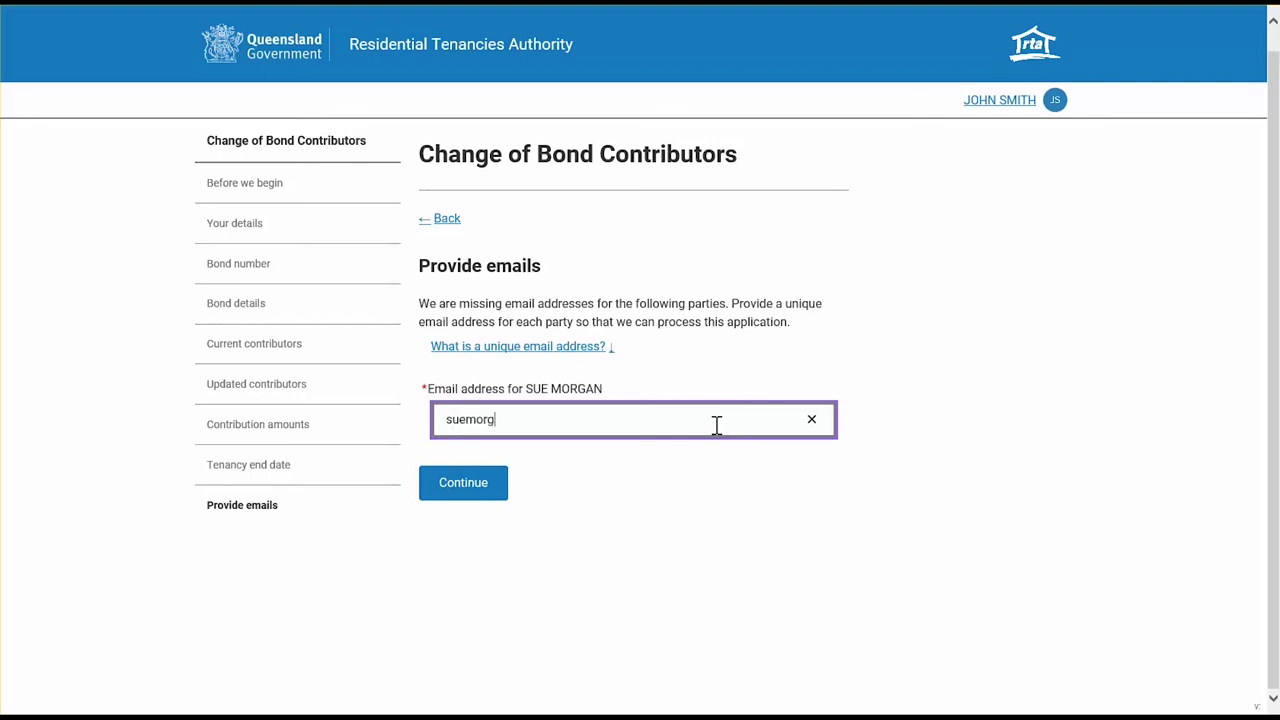
- Complete the second original contributor's e-mail address and continue to Check your answers
{"action": "type", "text": "gmail.com"}
{"action": "left_click", "coordinate": [491, 483]}
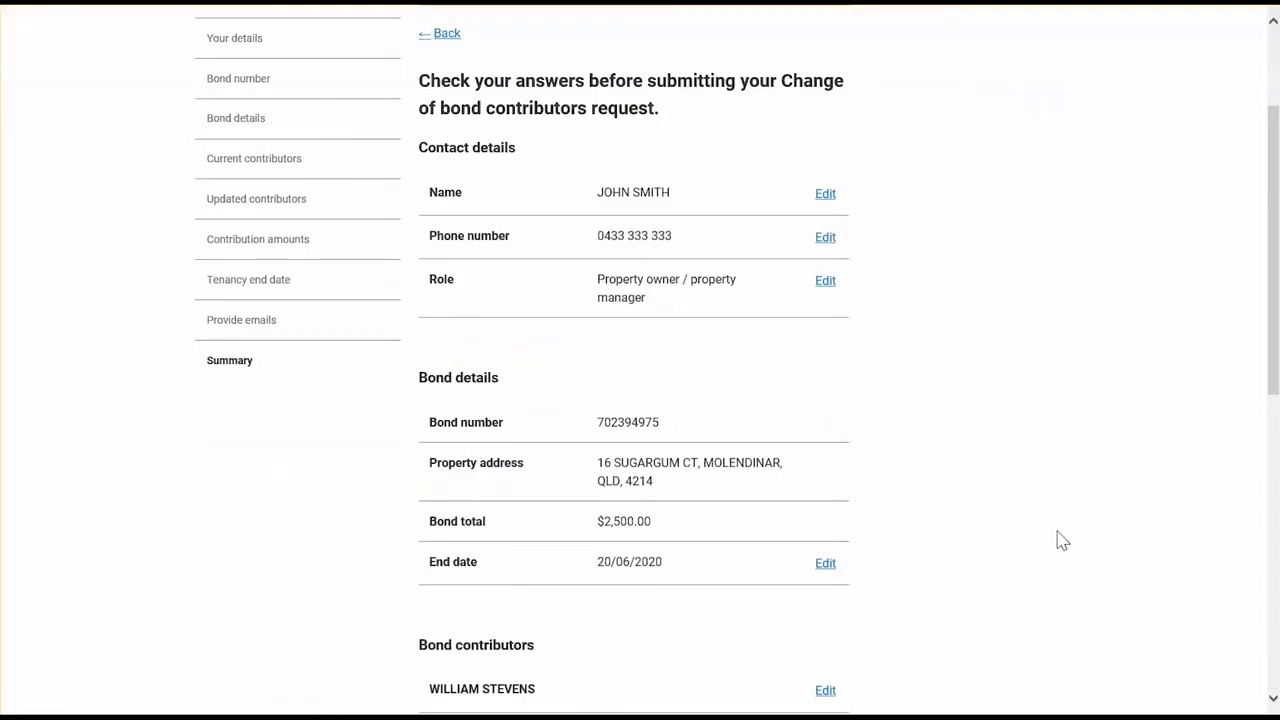
- Review the Check your answers summary and submit the Change of bond contributors request
{"action": "scroll", "coordinate": [1062, 540], "scroll_direction": "down", "scroll_amount": 4}
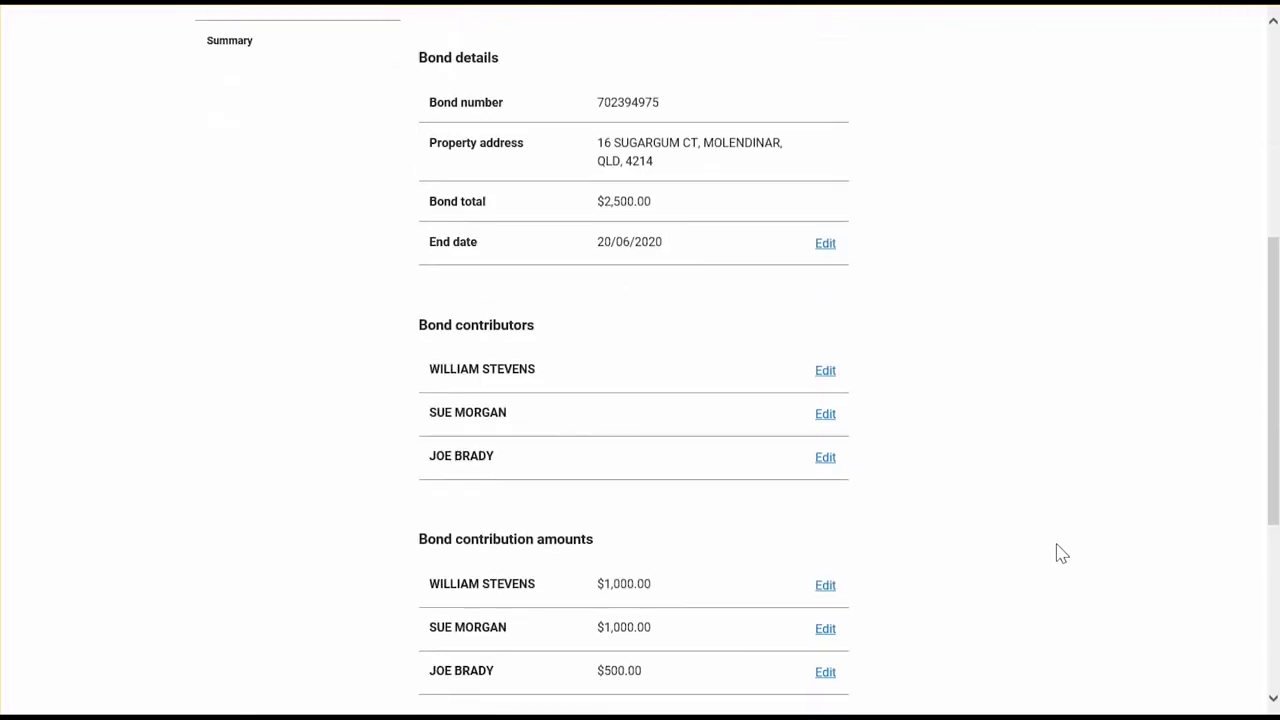
{"action": "scroll", "coordinate": [1062, 555], "scroll_direction": "down", "scroll_amount": 3}
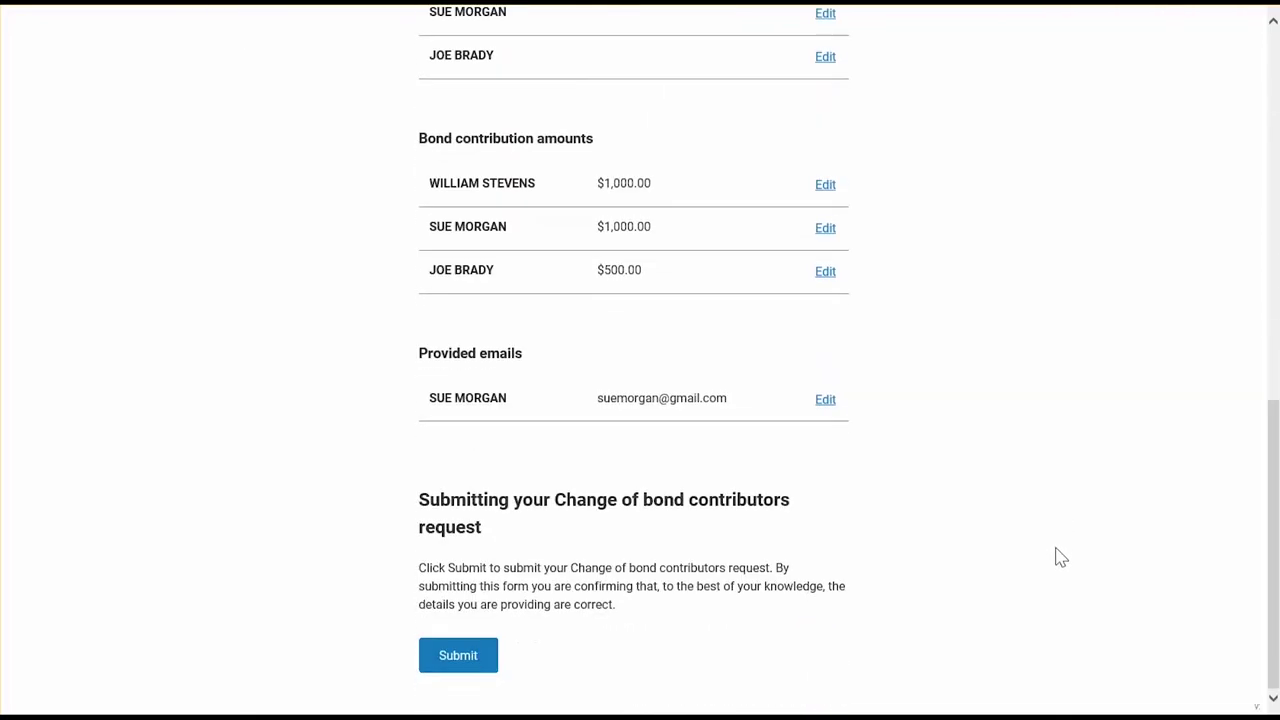
{"action": "scroll", "coordinate": [1061, 560], "scroll_direction": "up", "scroll_amount": 7}
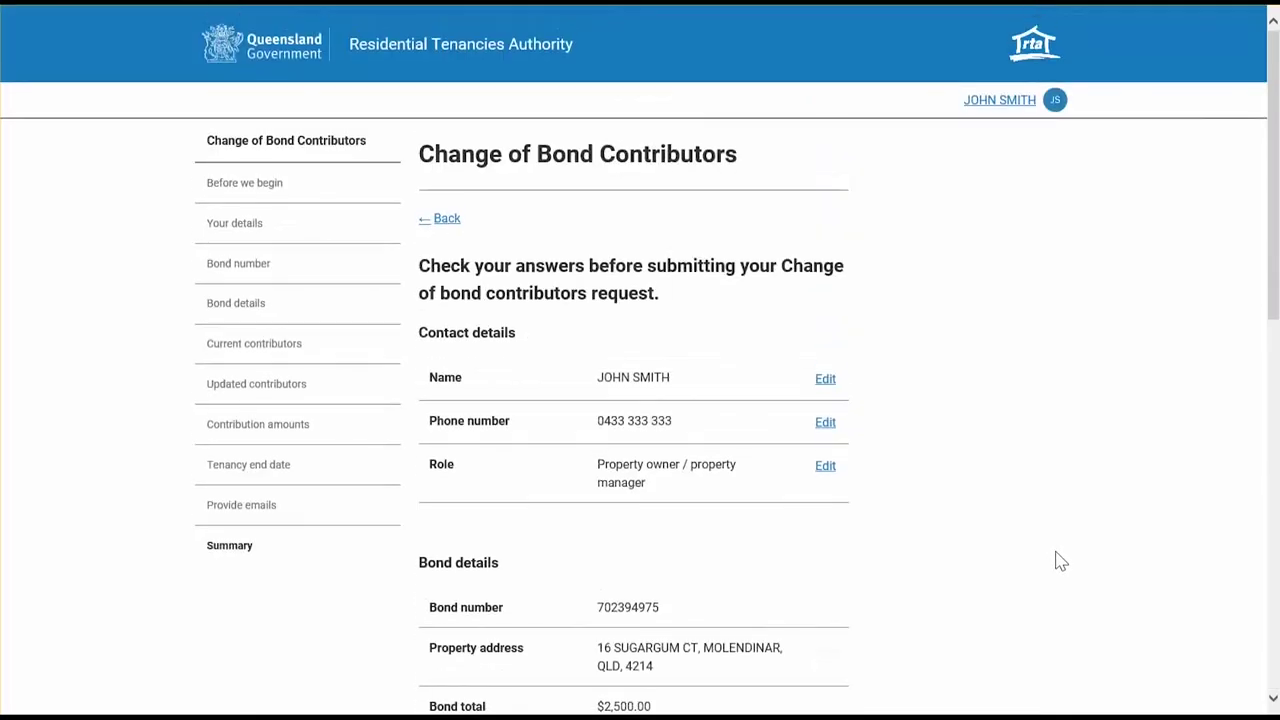
{"action": "scroll", "coordinate": [1059, 563], "scroll_direction": "down", "scroll_amount": 1}
{"action": "scroll", "coordinate": [1059, 563], "scroll_direction": "down", "scroll_amount": 7}
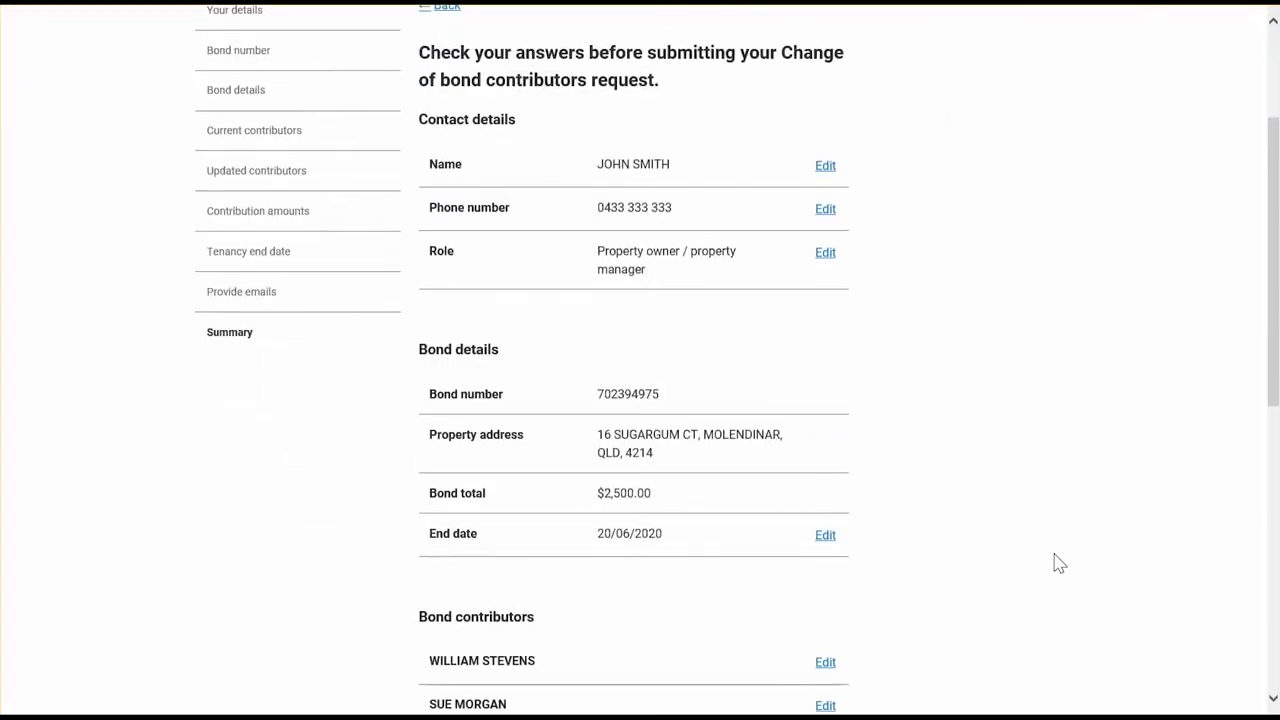
{"action": "scroll", "coordinate": [1059, 565], "scroll_direction": "down", "scroll_amount": 1}
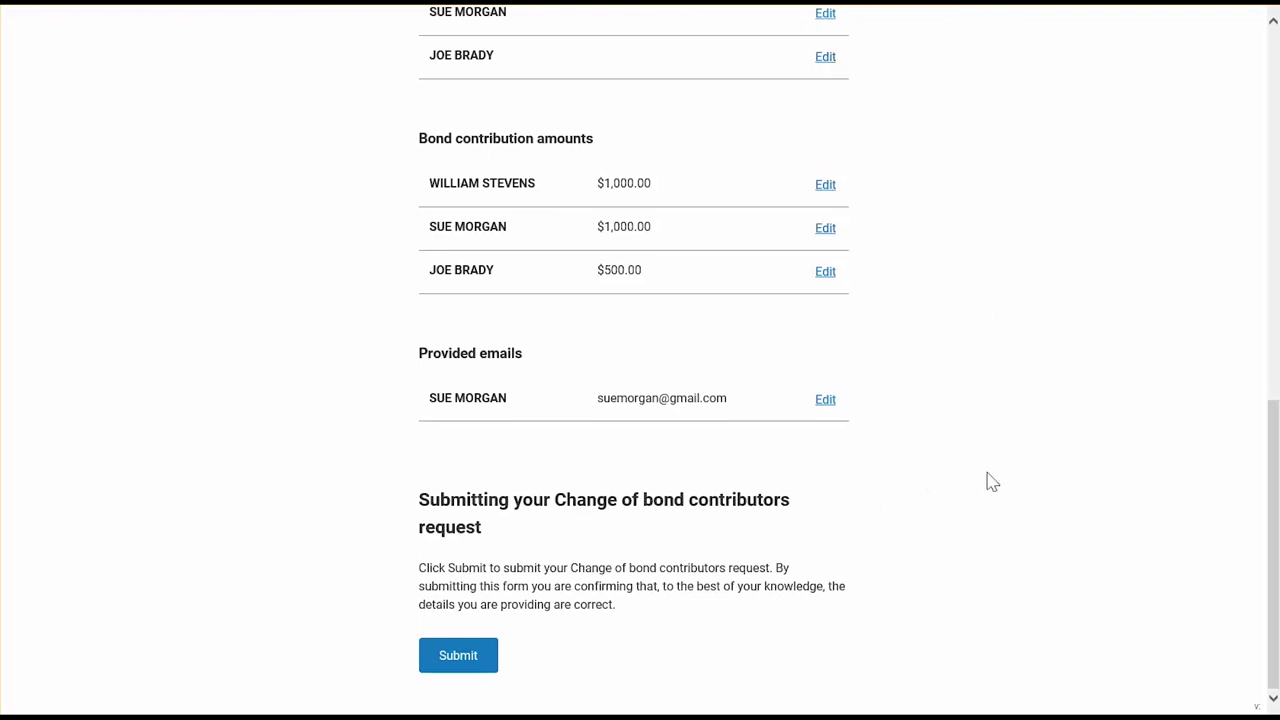
{"action": "left_click", "coordinate": [455, 672]}
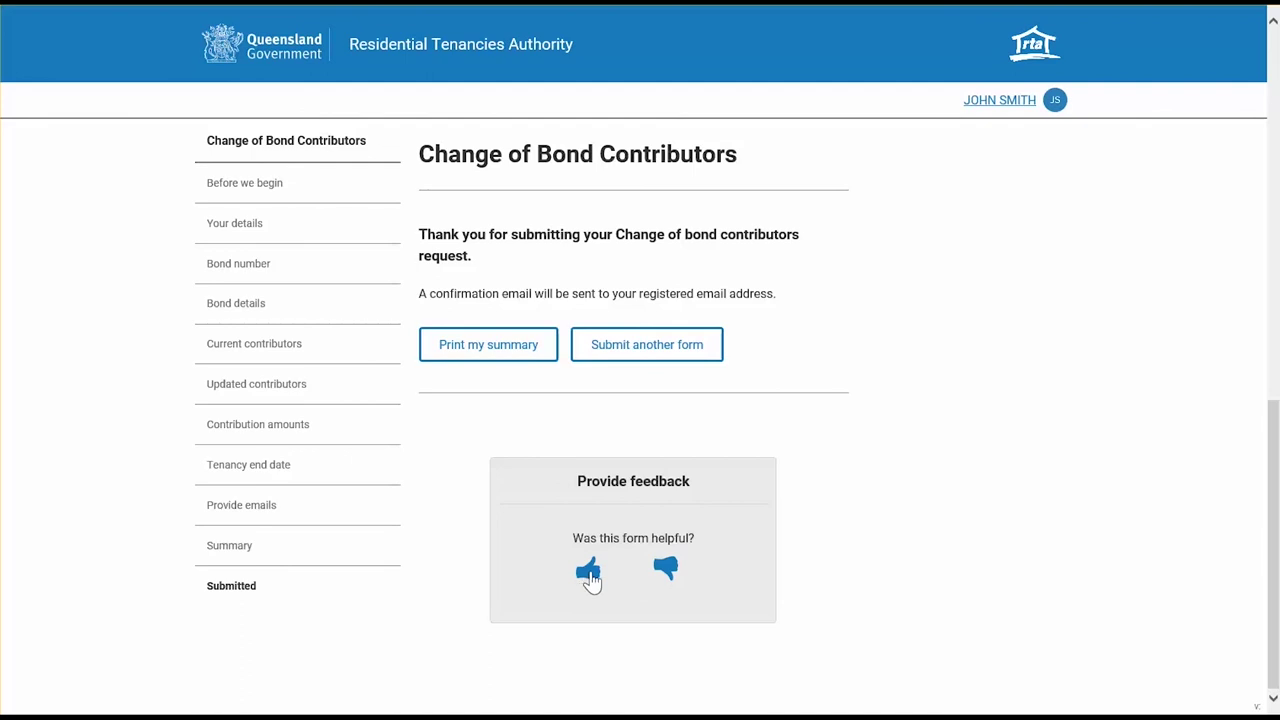
- Give the form a thumbs-up rating and begin an optional feedback comment
{"action": "left_click", "coordinate": [588, 572]}
{"action": "scroll", "coordinate": [591, 575], "scroll_direction": "down", "scroll_amount": 1}
{"action": "left_click", "coordinate": [604, 572]}
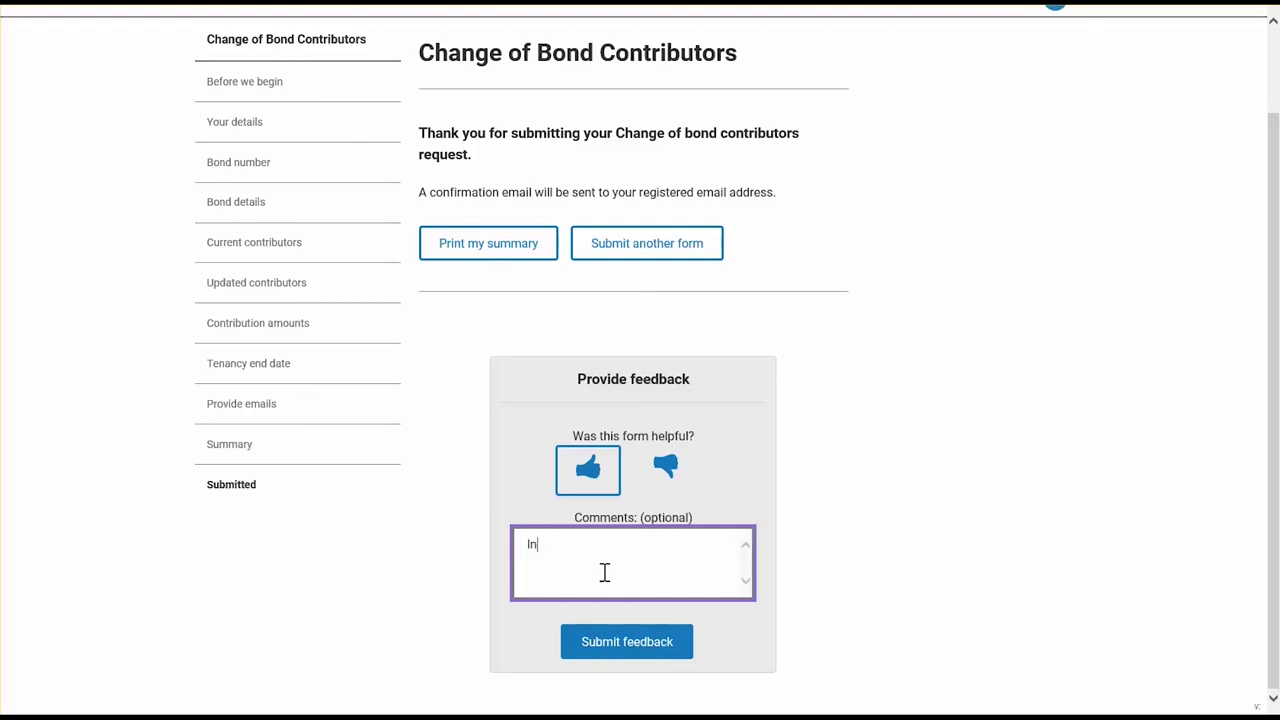